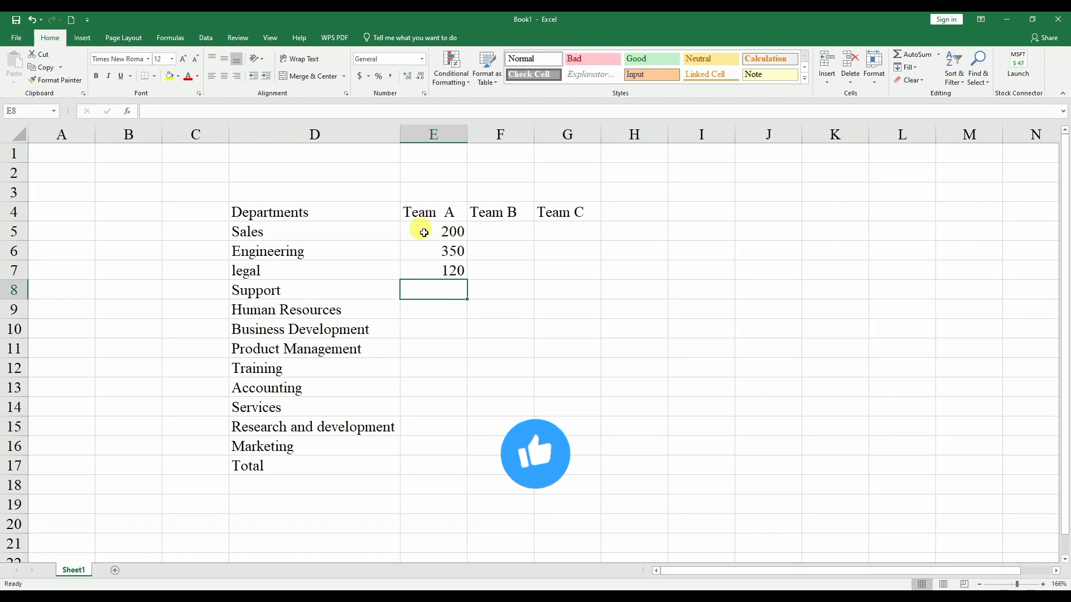
# Step: Fill in the Team A values: Support 100, Human Resources 300, Business Development 250 and Product Management 120
pyautogui.write('100')
pyautogui.press('Return')
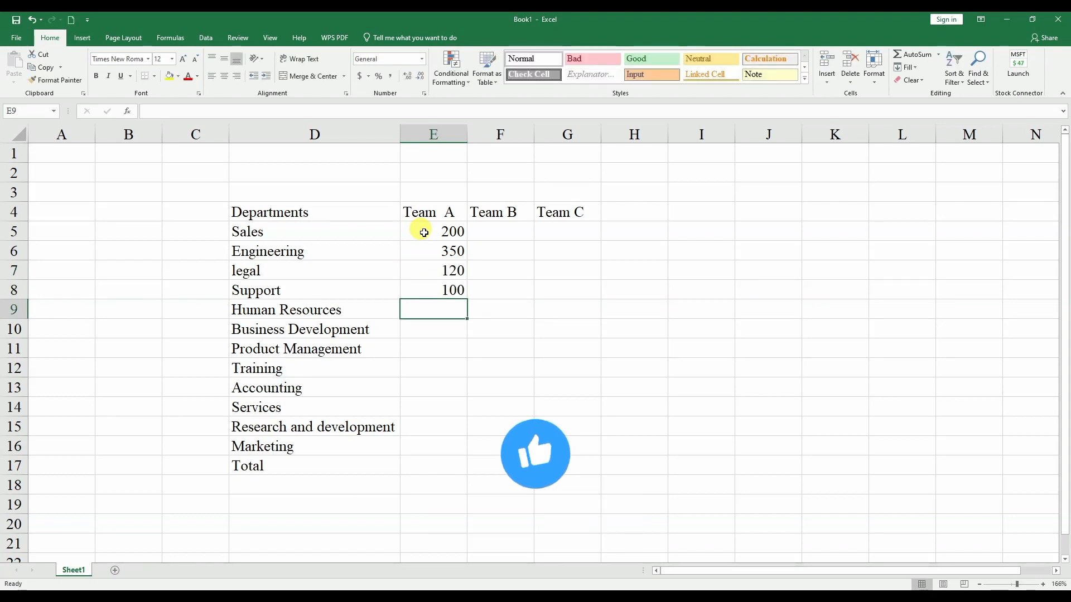
pyautogui.write('300')
pyautogui.press('Return')
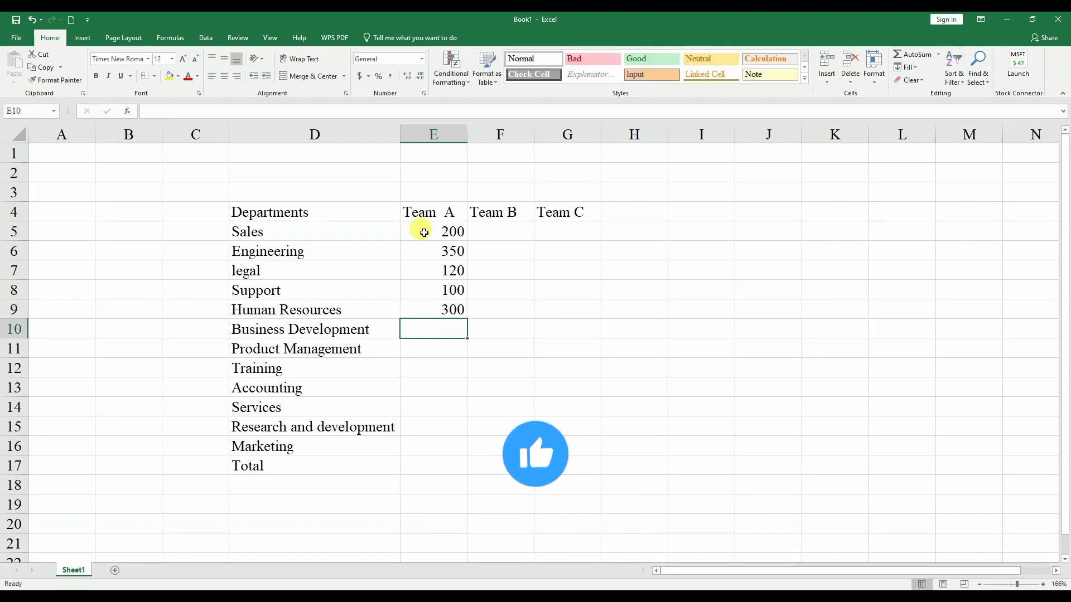
pyautogui.write('250')
pyautogui.press('Return')
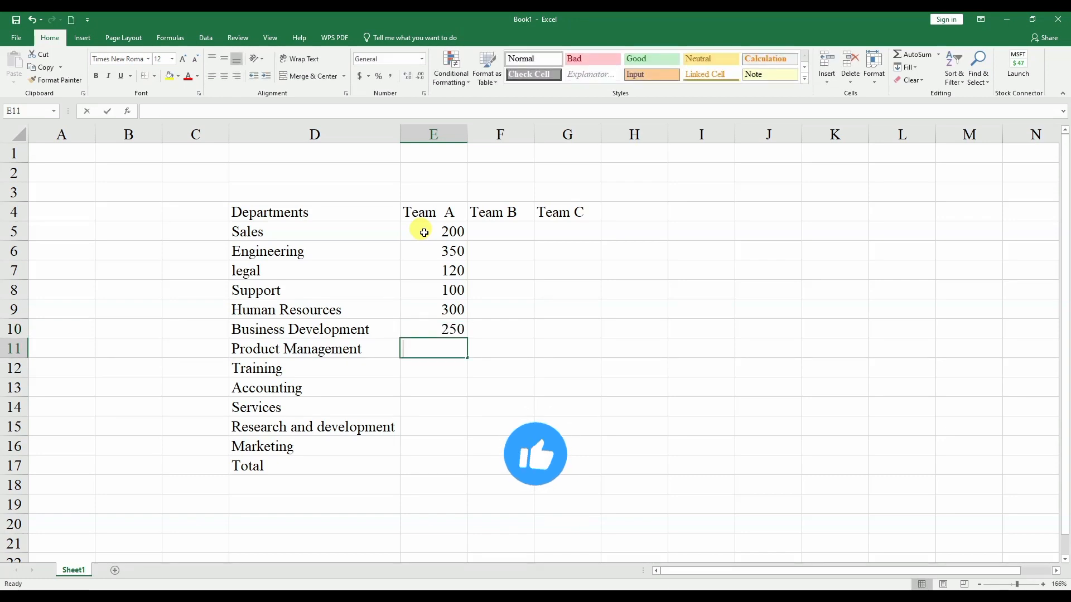
pyautogui.write('120')
pyautogui.press('Return')
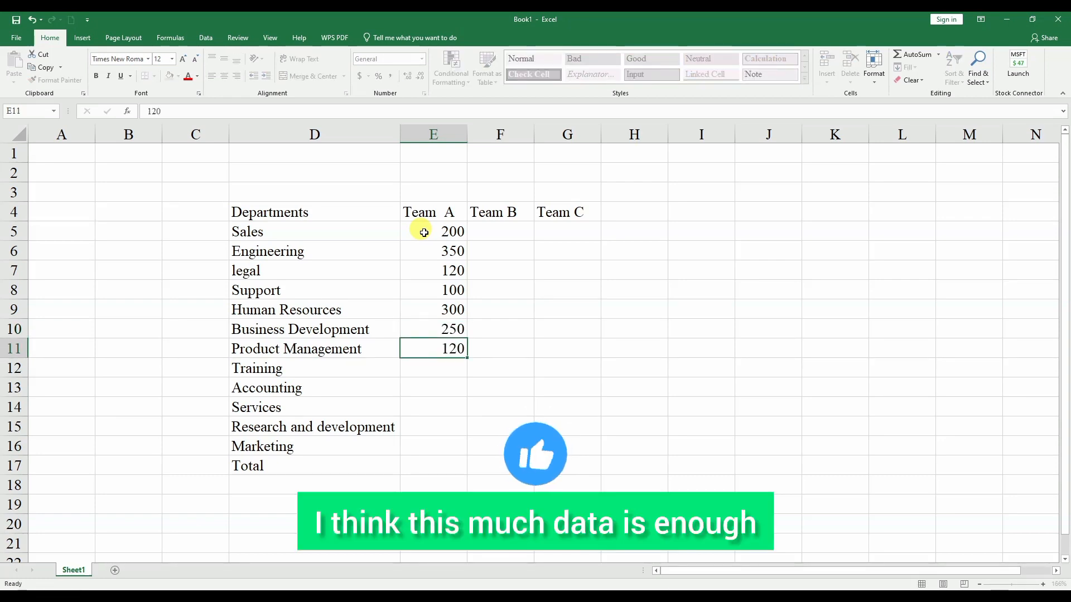
# Step: Enter the Team A values 140 for Training, 350 for Accounting and 140 for Services
pyautogui.write('350')
pyautogui.hotkey('ctrl', 'Return')
pyautogui.write('1')
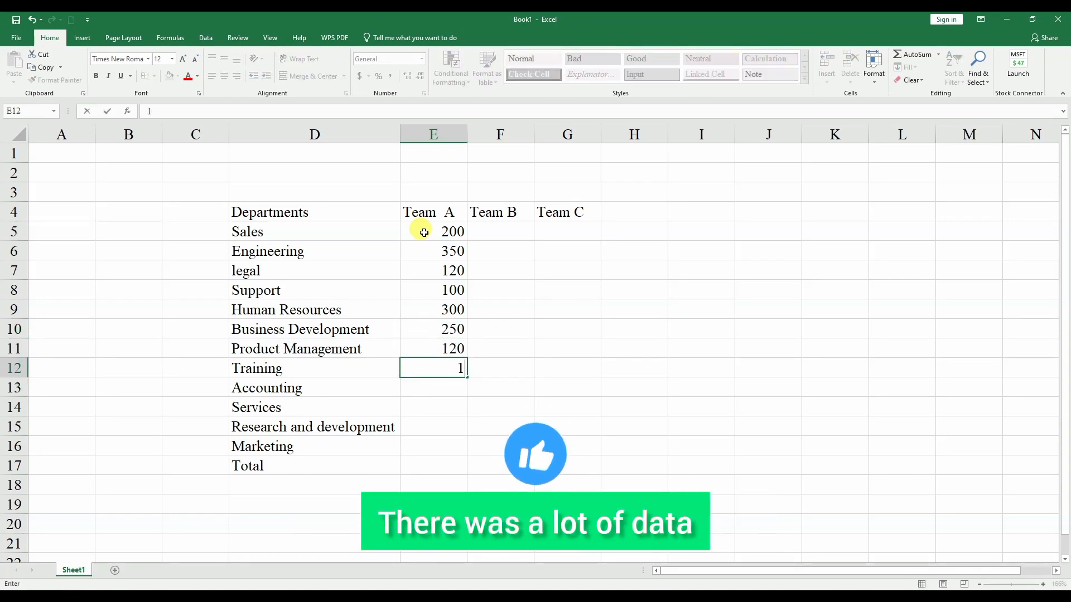
pyautogui.write('40')
pyautogui.press('Return')
pyautogui.write('350')
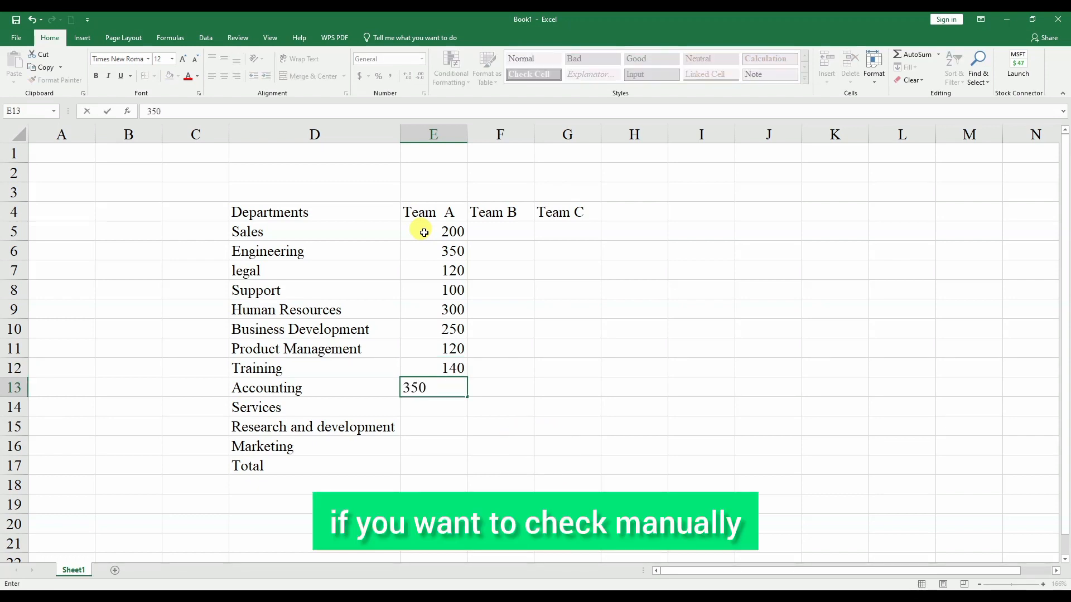
pyautogui.press('Return')
pyautogui.write('140')
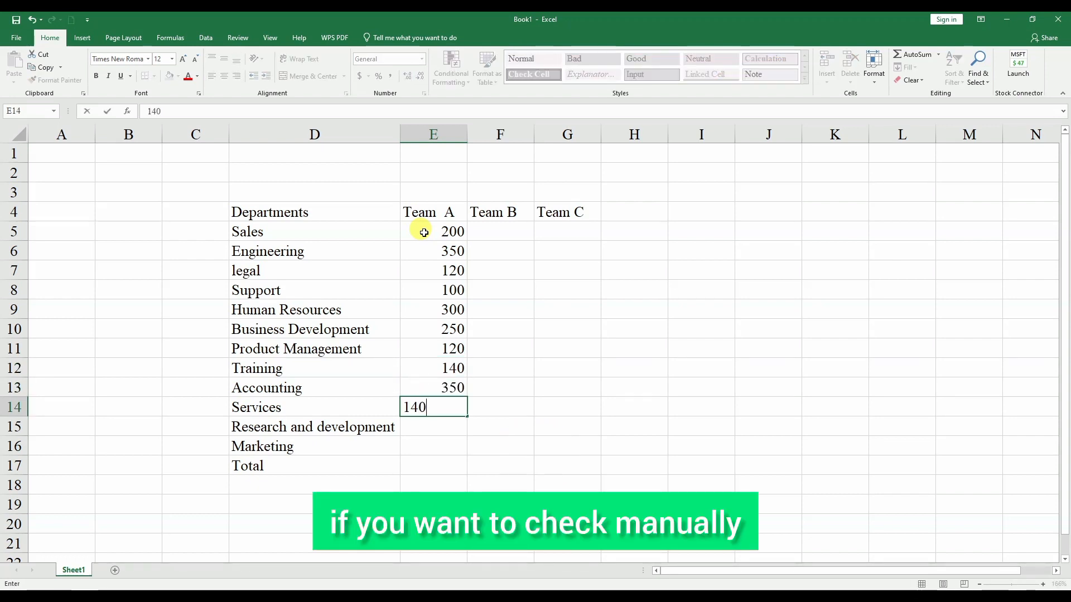
pyautogui.press('Return')
# Step: Complete the Team A column with 170 for Research and development and 210 for Marketing
pyautogui.write('1')
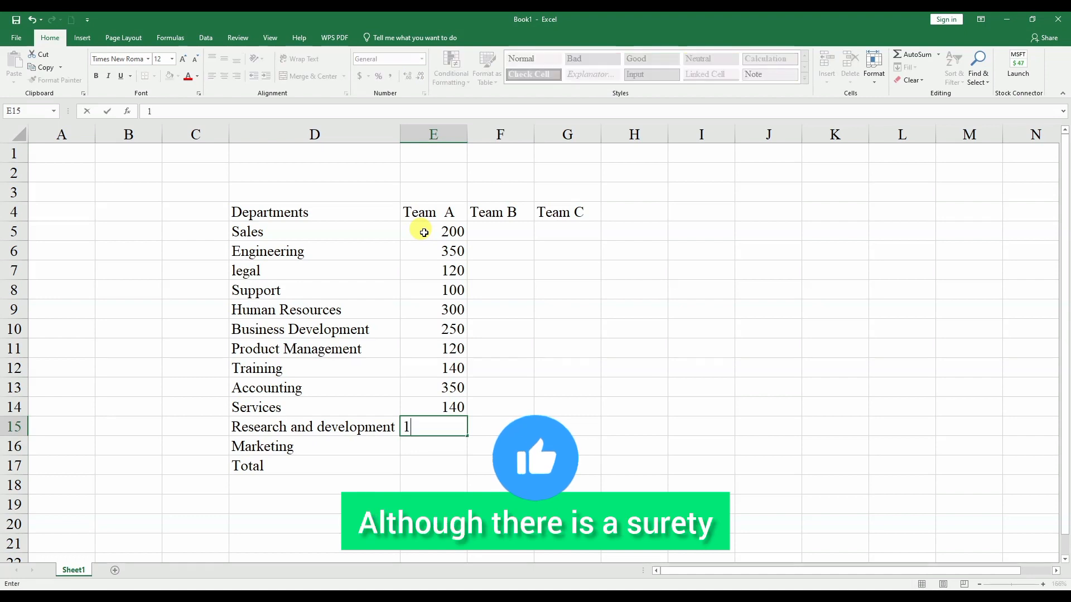
pyautogui.write('70')
pyautogui.press('Return')
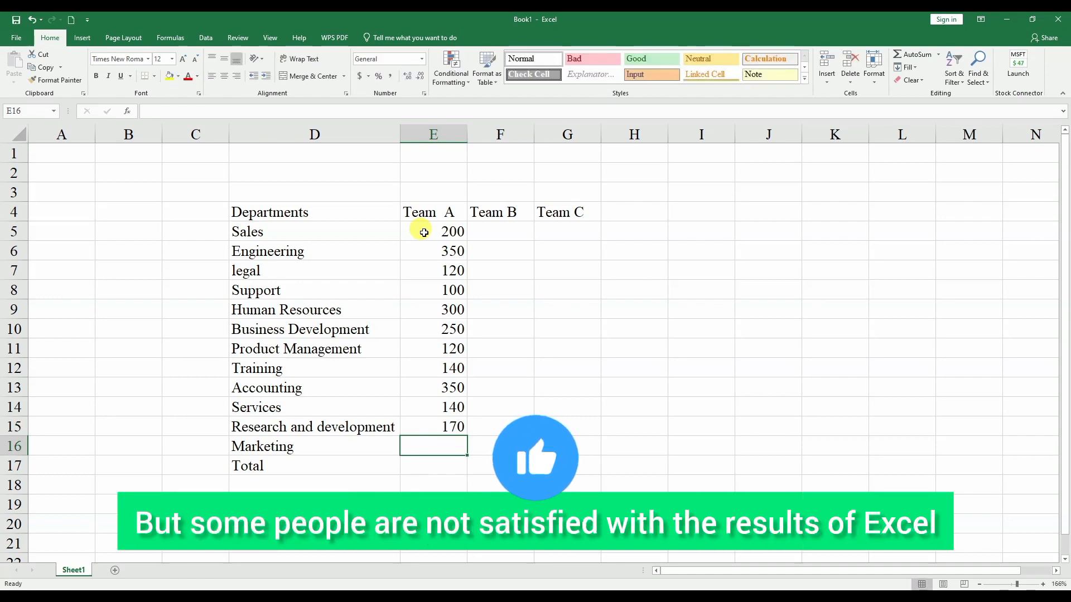
pyautogui.write('210')
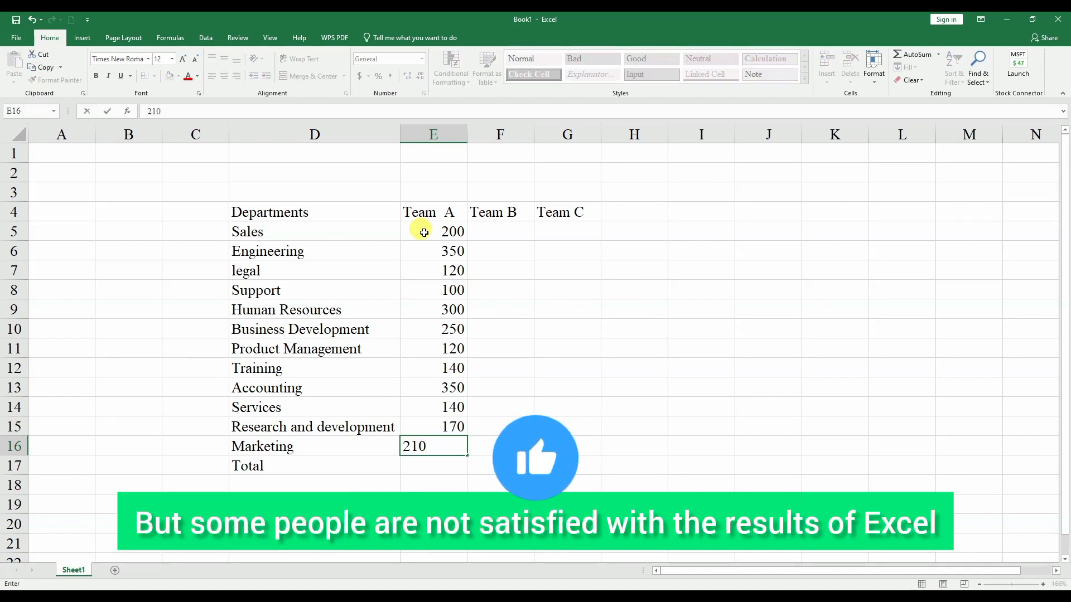
pyautogui.press('Tab')
# Step: Start the Team B column at F5 with 120 for Sales, 123 for Engineering and 140 for legal
pyautogui.press('Up')
pyautogui.press('Up')
pyautogui.press('Up')
pyautogui.press('Up')
pyautogui.press('Up')
pyautogui.press('Up')
pyautogui.press('Up')
pyautogui.press('Up')
pyautogui.press('Up')
pyautogui.press('Up')
pyautogui.press('Up')
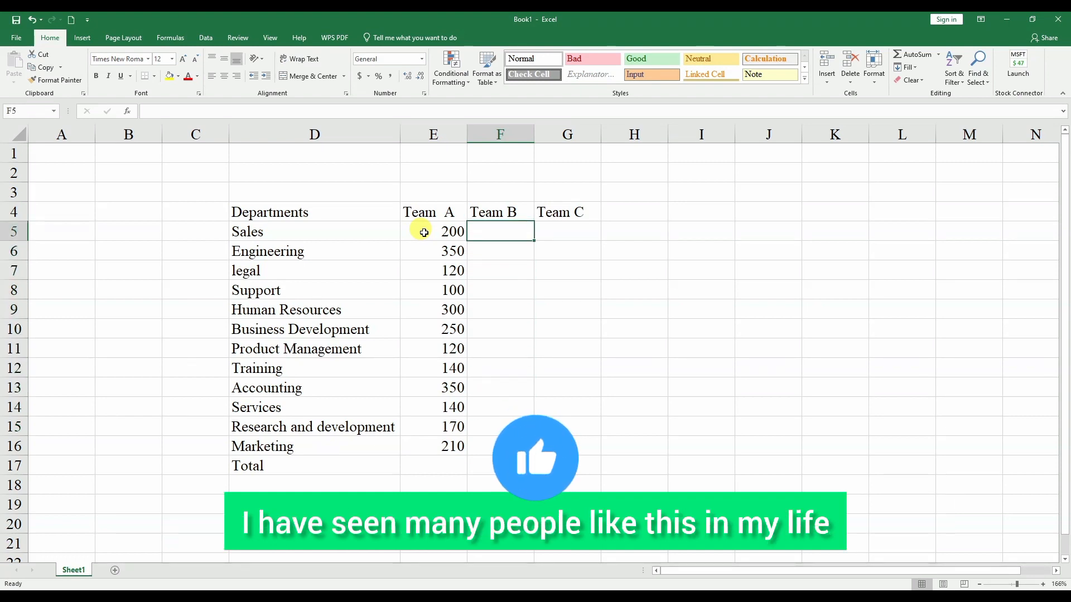
pyautogui.write('120')
pyautogui.press('Return')
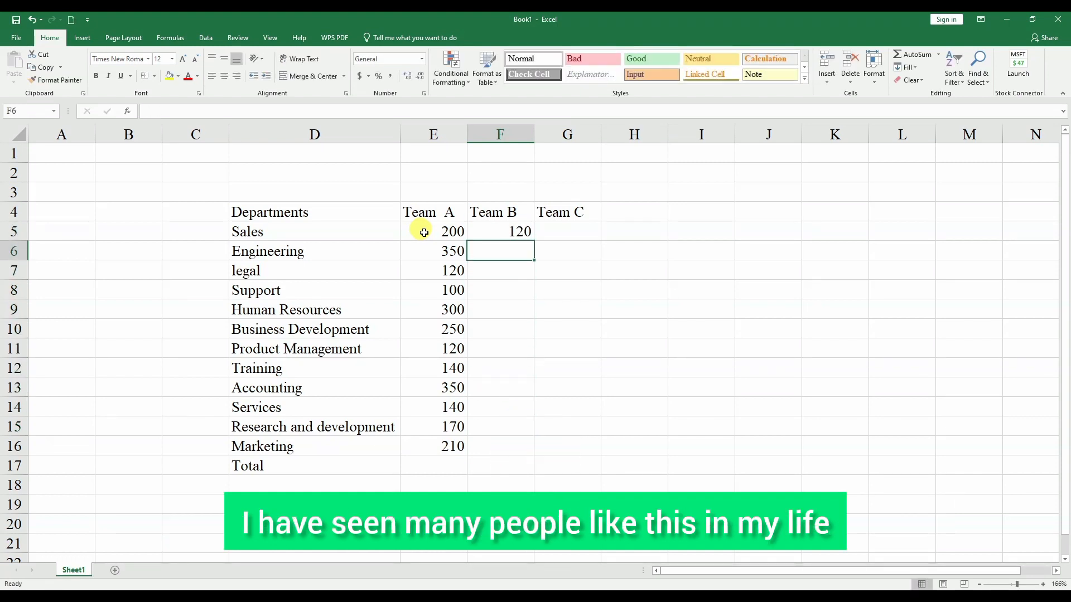
pyautogui.write('123')
pyautogui.press('Return')
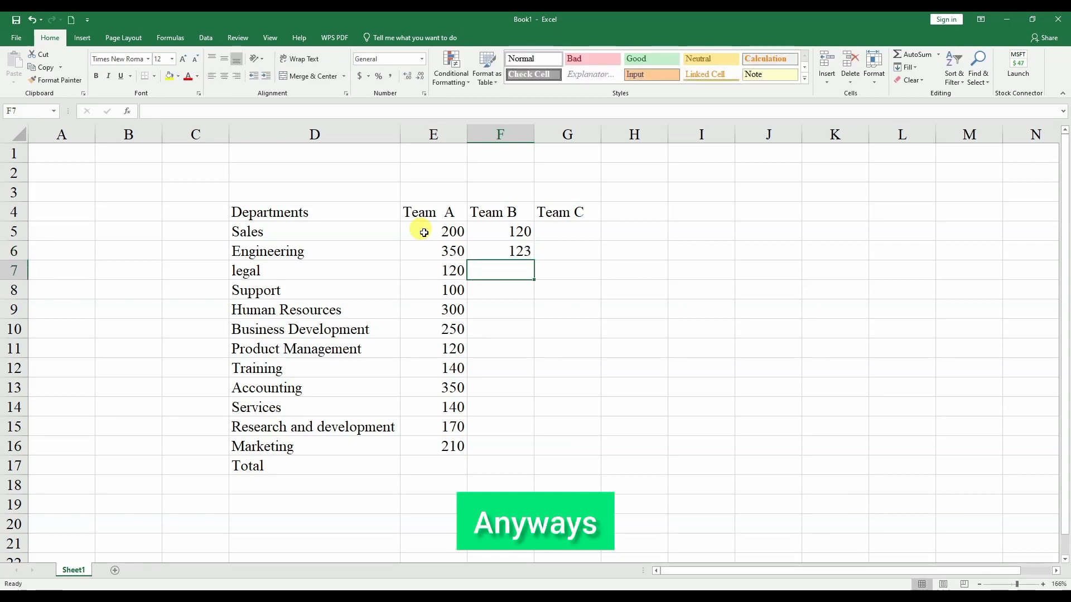
pyautogui.write('140')
pyautogui.press('Return')
# Step: Enter the Team B values 150 for Support, 132 for Human Resources and 350 for Business Development
pyautogui.write('1')
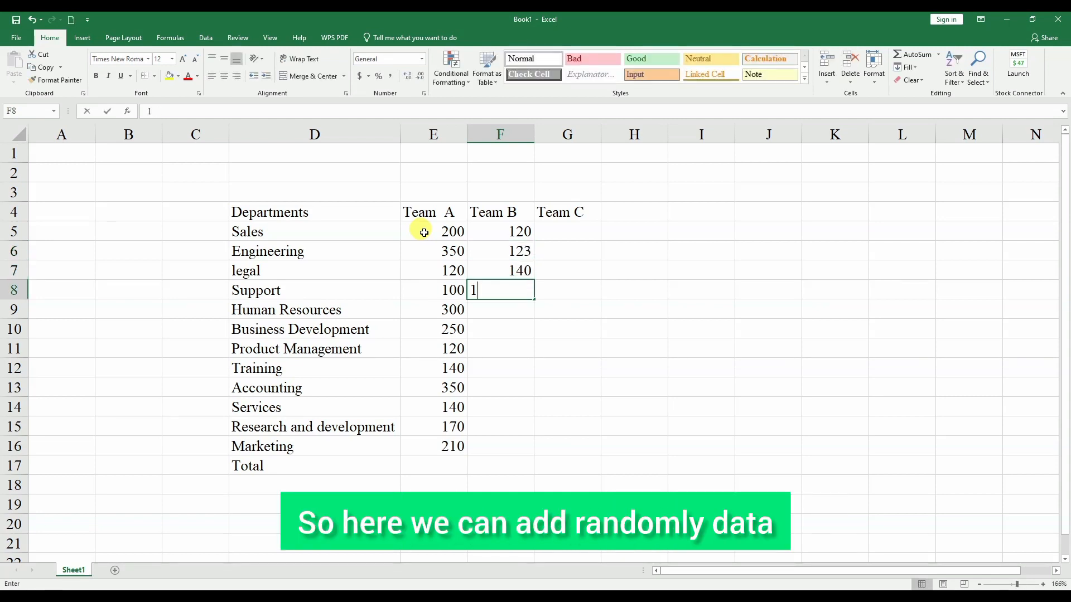
pyautogui.write('50')
pyautogui.press('Return')
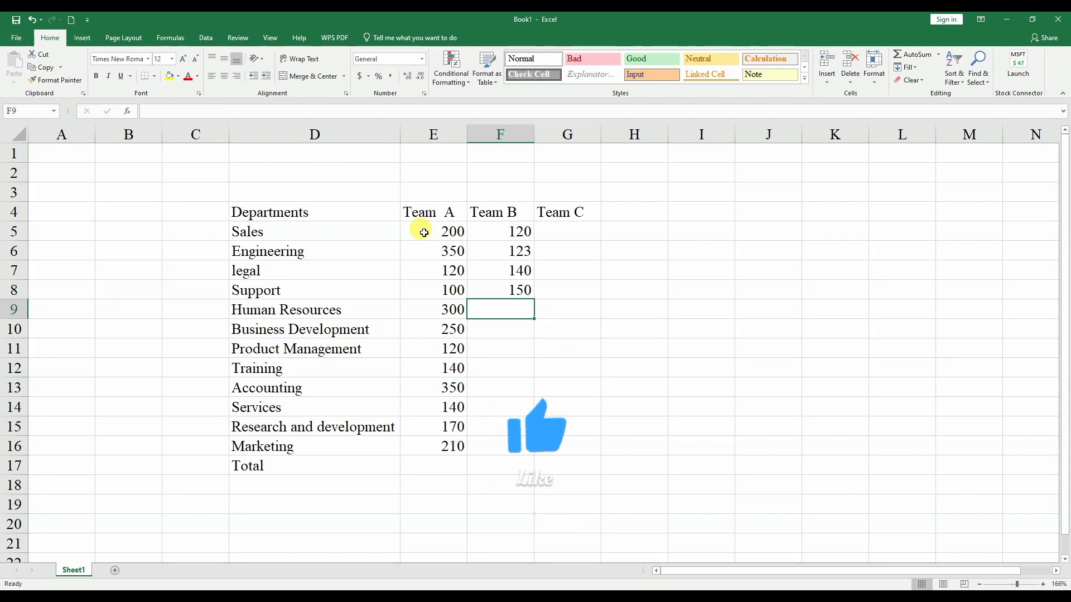
pyautogui.write('132')
pyautogui.press('Return')
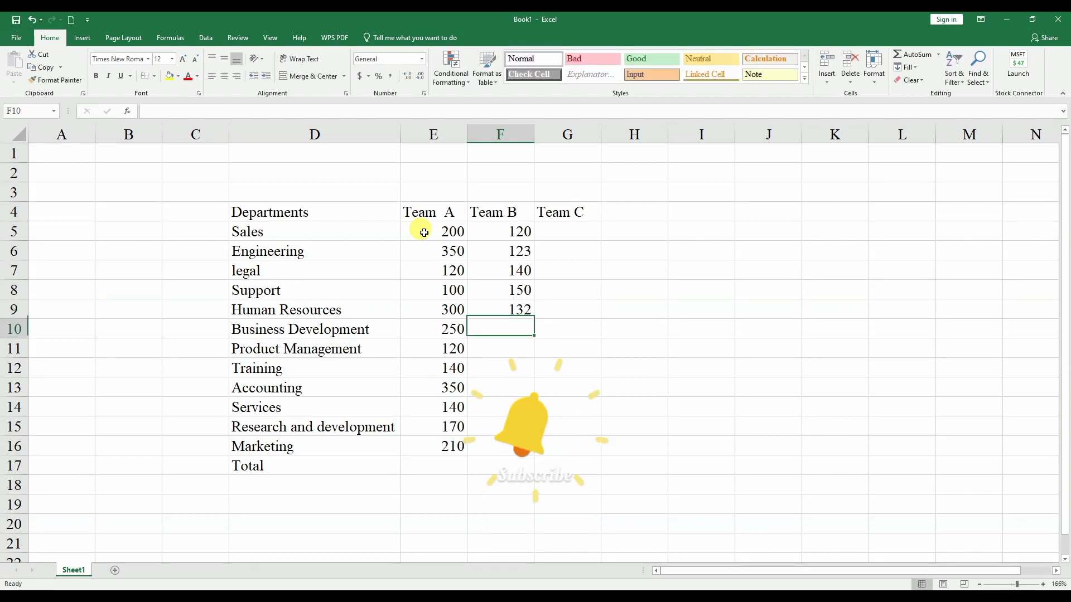
pyautogui.write('350')
pyautogui.press('Return')
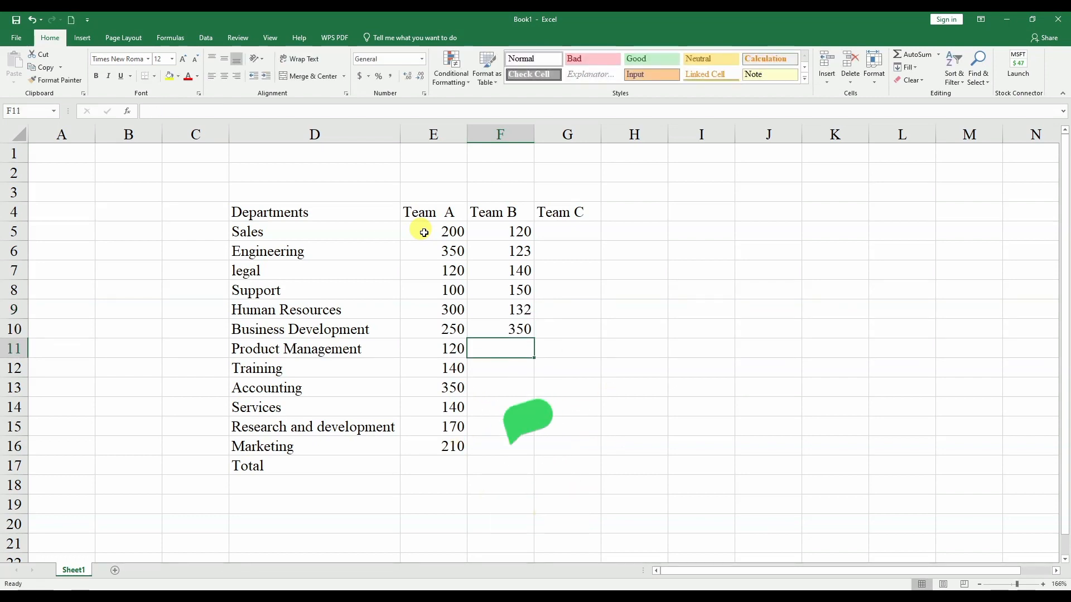
# Step: Enter the Team B values 140 for Product Management, 350 for Training and 140 for Accounting
pyautogui.write('140')
pyautogui.press('Return')
pyautogui.write('350')
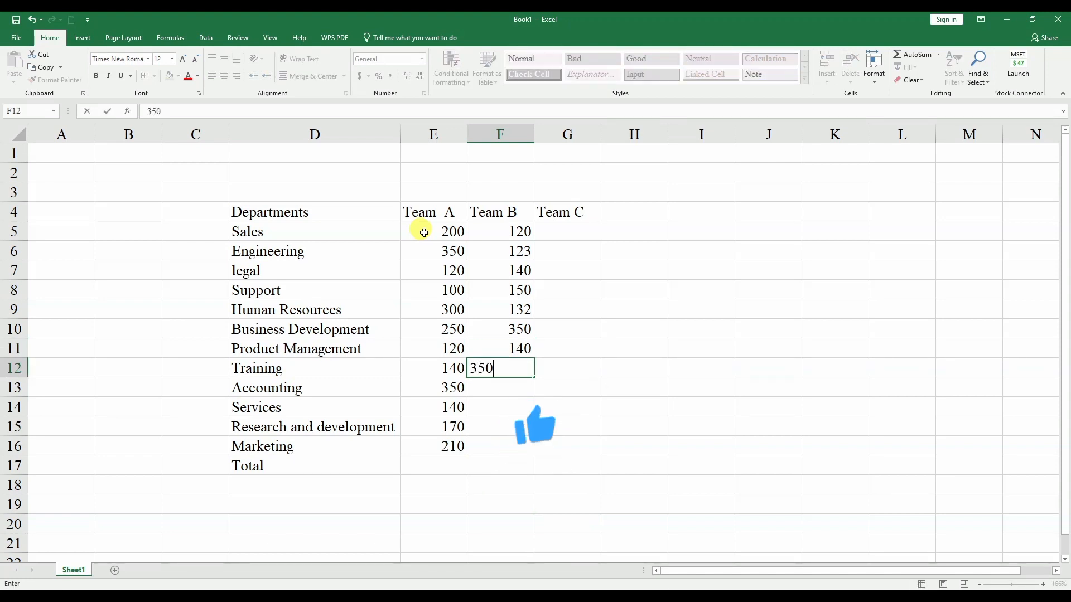
pyautogui.press('Return')
pyautogui.write('14')
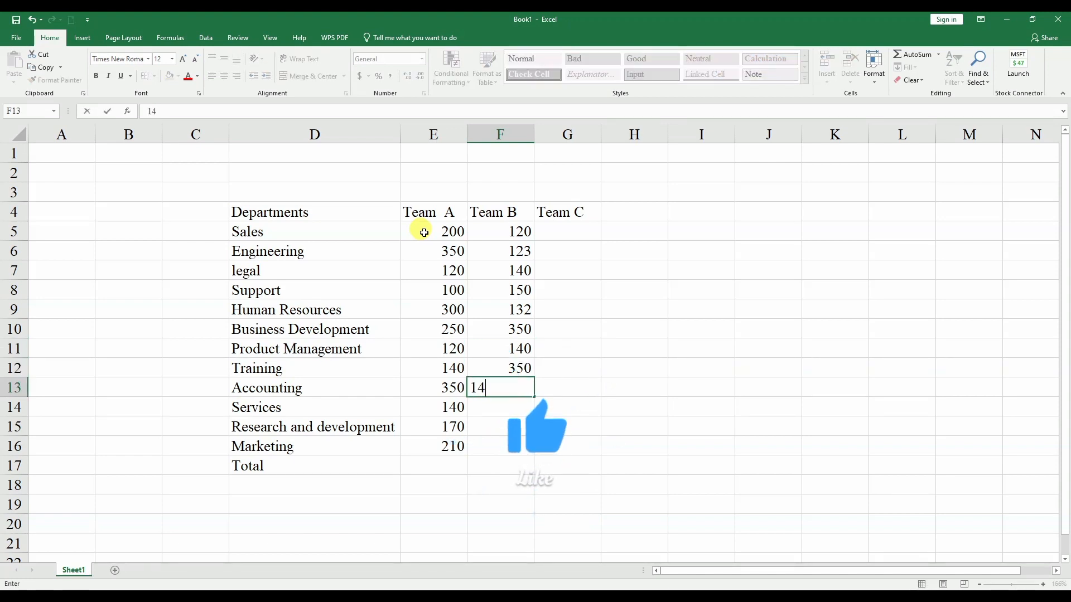
pyautogui.write('0')
pyautogui.press('Return')
# Step: Complete the Team B column with 230 for Services, 140 for Research and development and 213 for Marketing
pyautogui.write('230')
pyautogui.press('Return')
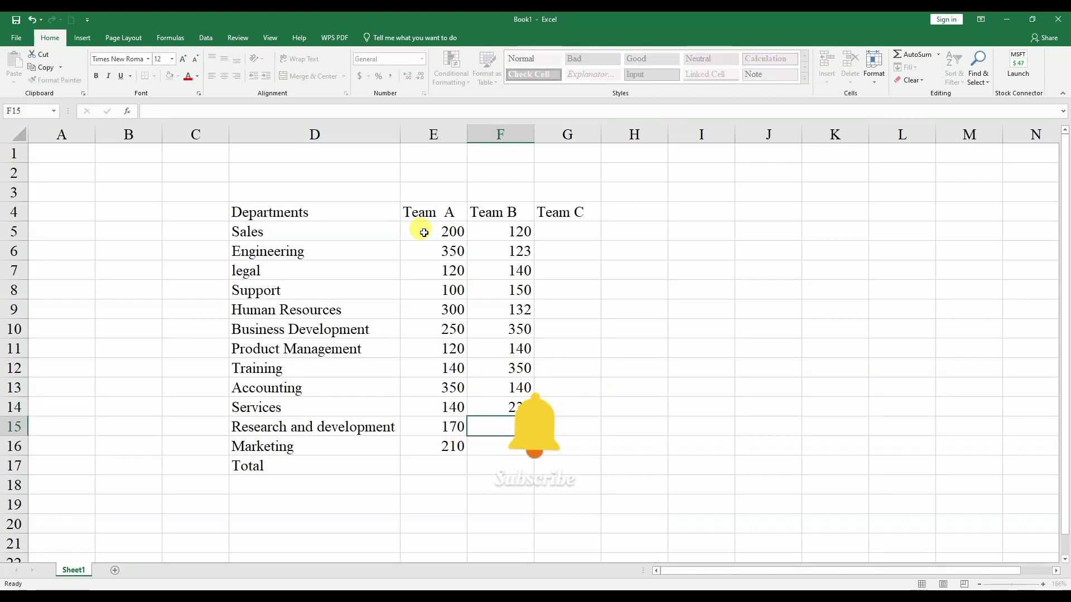
pyautogui.write('140')
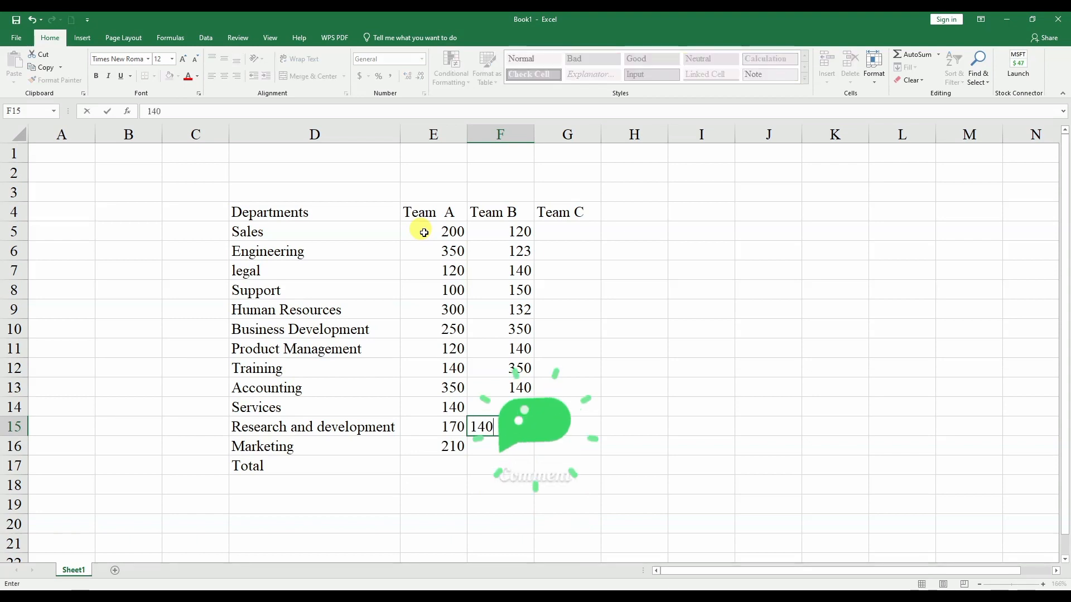
pyautogui.press('Return')
pyautogui.write('21')
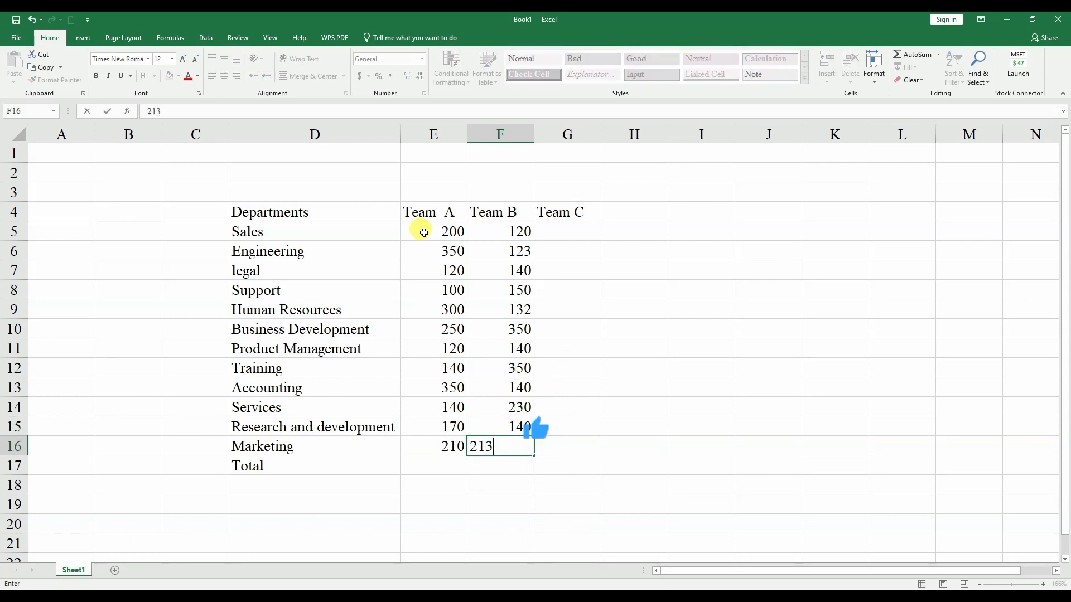
pyautogui.write('3')
pyautogui.press('Return')
# Step: Start the Team C column at G5 with 142 for Sales, 241 for Engineering and 120 for legal
pyautogui.press('Right')
pyautogui.press('Right')
pyautogui.press('Up')
pyautogui.press('Up')
pyautogui.press('Up')
pyautogui.press('Up')
pyautogui.press('Up')
pyautogui.press('Up')
pyautogui.press('Up')
pyautogui.press('Up')
pyautogui.press('Up')
pyautogui.press('Up')
pyautogui.press('Up')
pyautogui.press('Up')
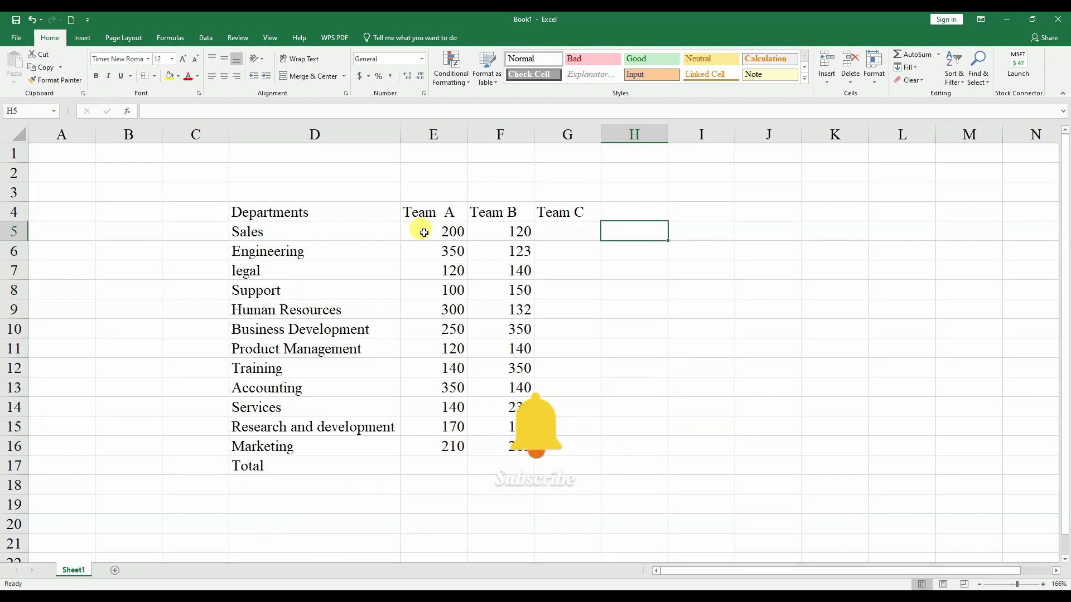
pyautogui.press('Left')
pyautogui.write('144')
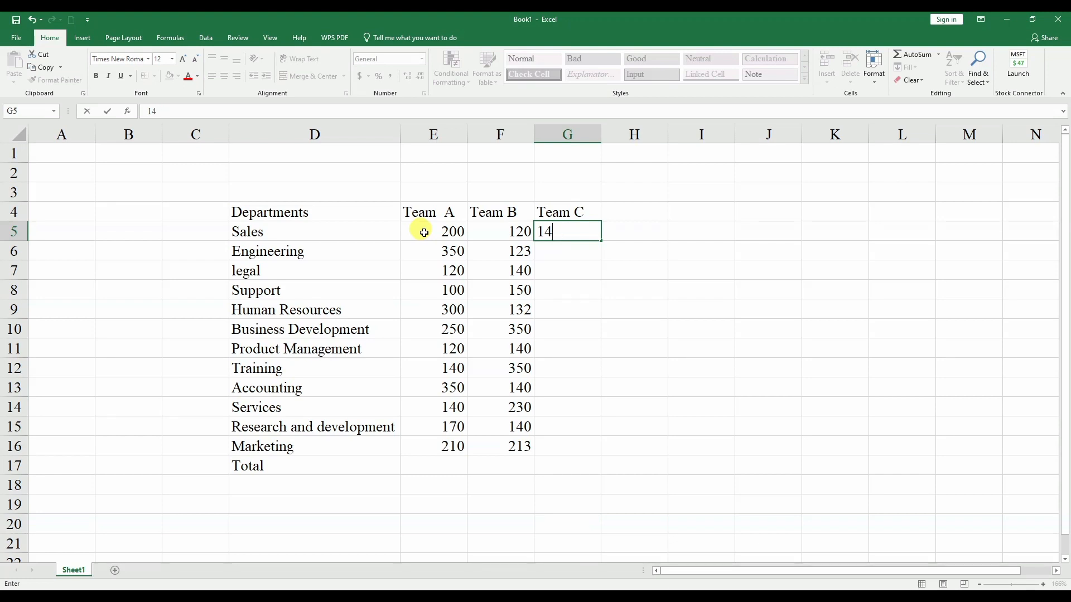
pyautogui.press('Return')
pyautogui.write('241')
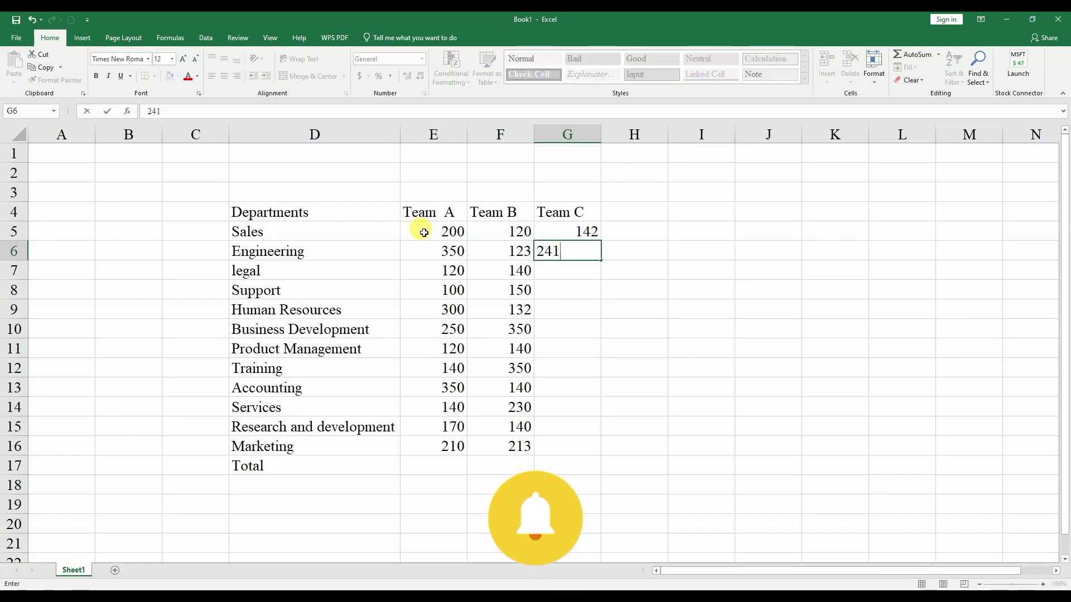
pyautogui.press('Return')
pyautogui.write('120')
pyautogui.press('Return')
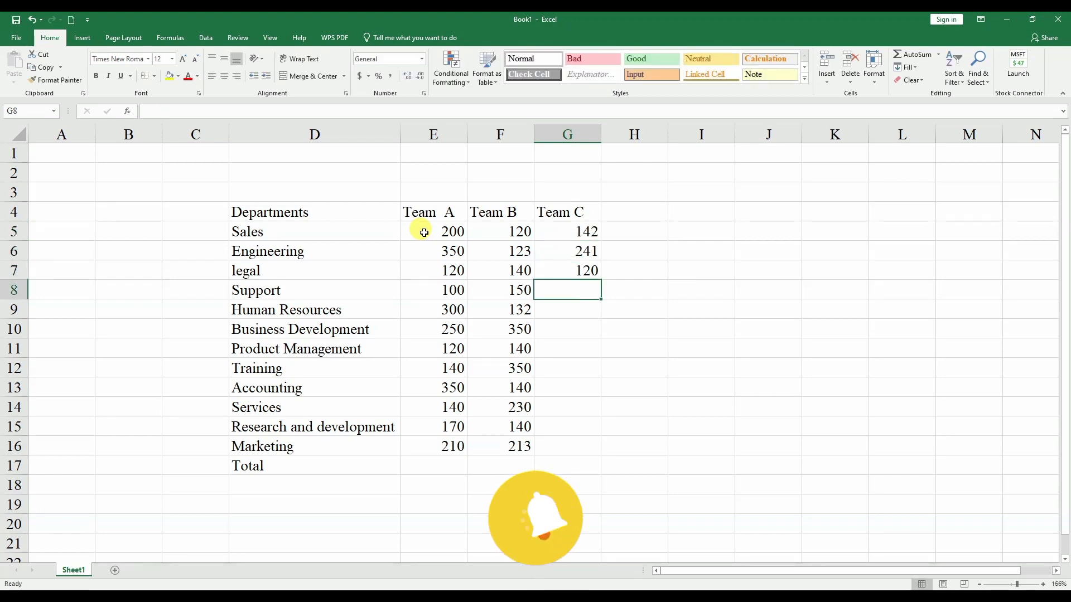
# Step: Enter the Team C values: Support 130, Human Resources 140, Business Development 127 and Product Management 130
pyautogui.write('130')
pyautogui.hotkey('ctrl', 'Return')
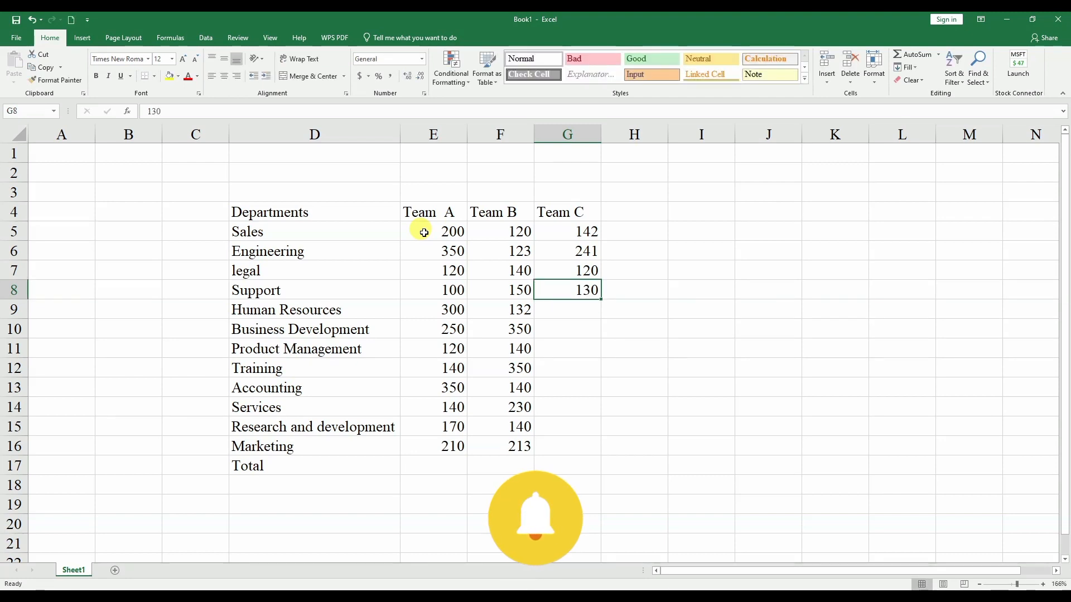
pyautogui.press('Return')
pyautogui.write('140')
pyautogui.press('Return')
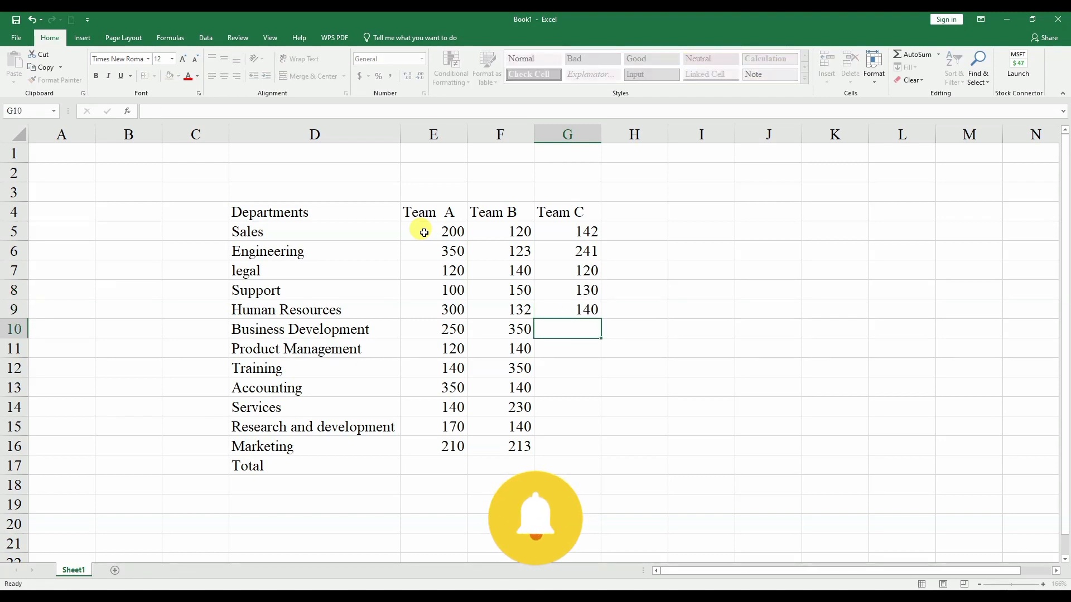
pyautogui.write('127')
pyautogui.press('Return')
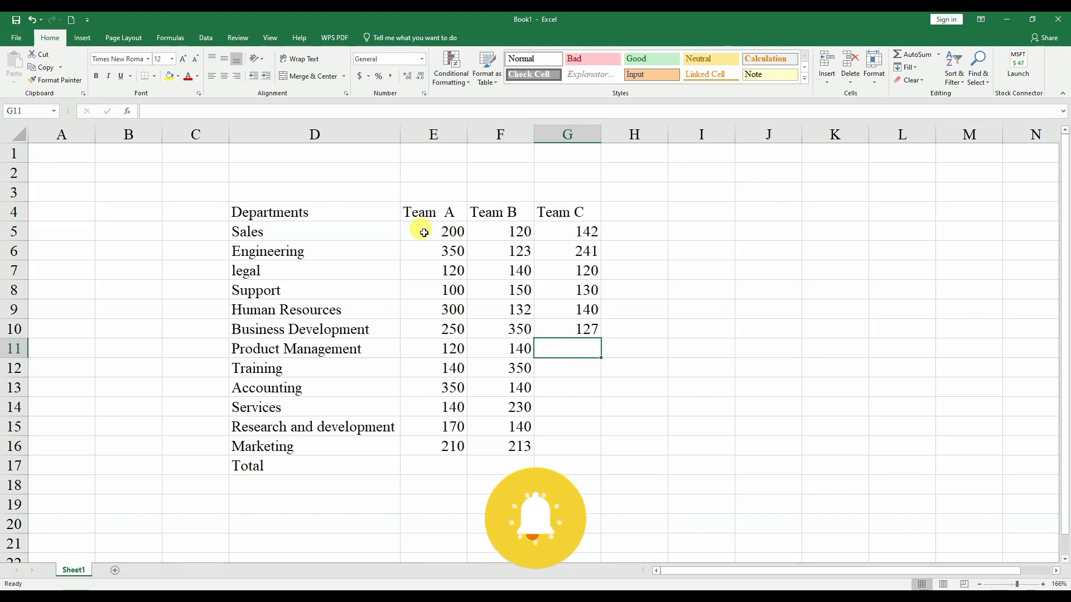
pyautogui.write('130')
pyautogui.press('Return')
pyautogui.press('Right')
pyautogui.write('14')
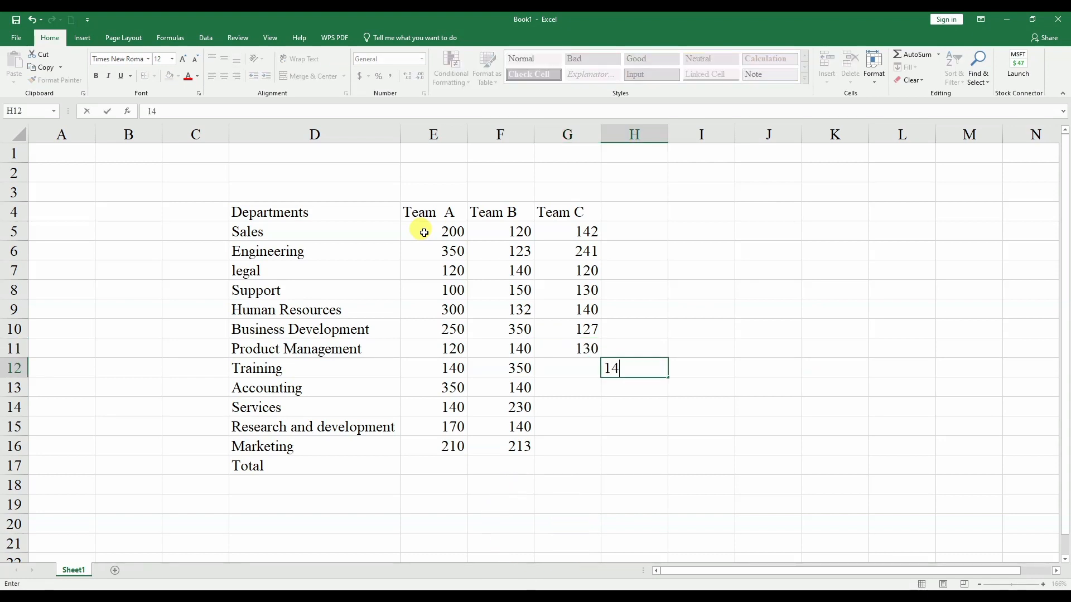
pyautogui.press('Left')
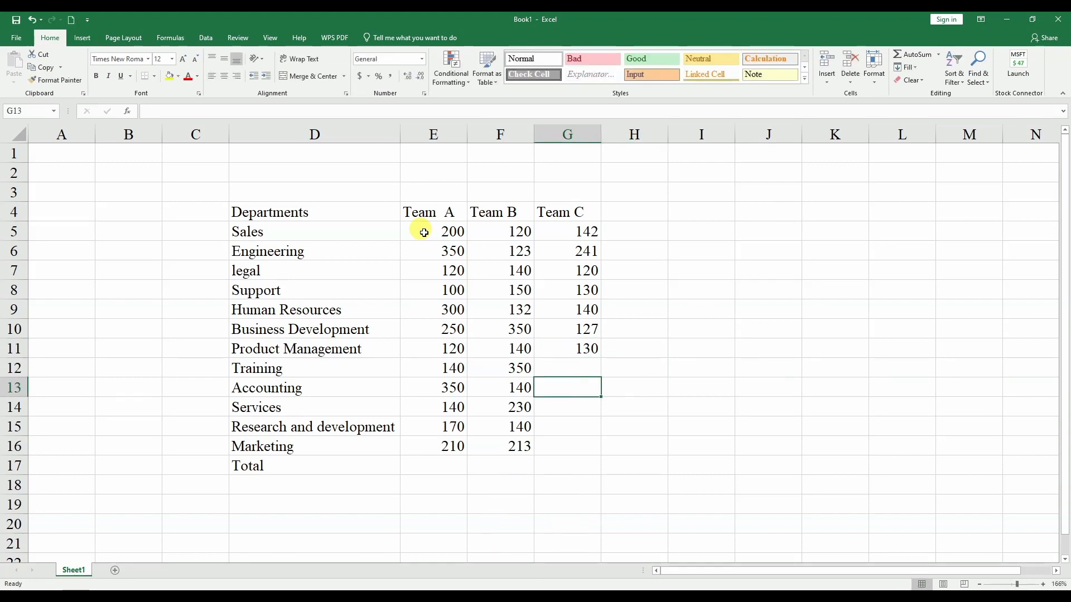
# Step: Enter the Team C values 350 for Training, 140 for Accounting and 123 for Services
pyautogui.write('350')
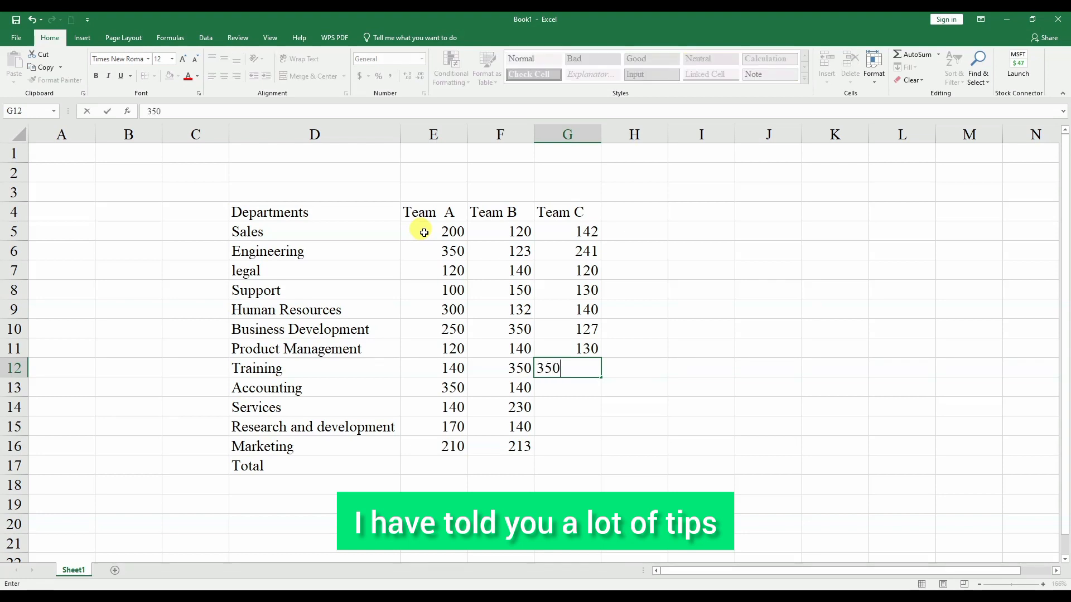
pyautogui.press('Return')
pyautogui.write('140')
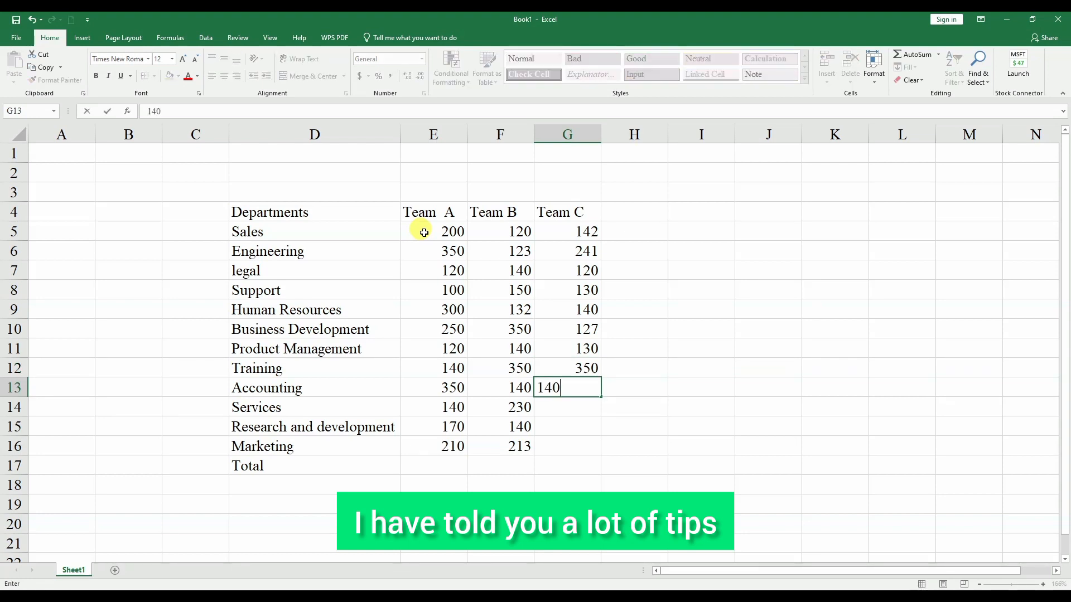
pyautogui.press('Return')
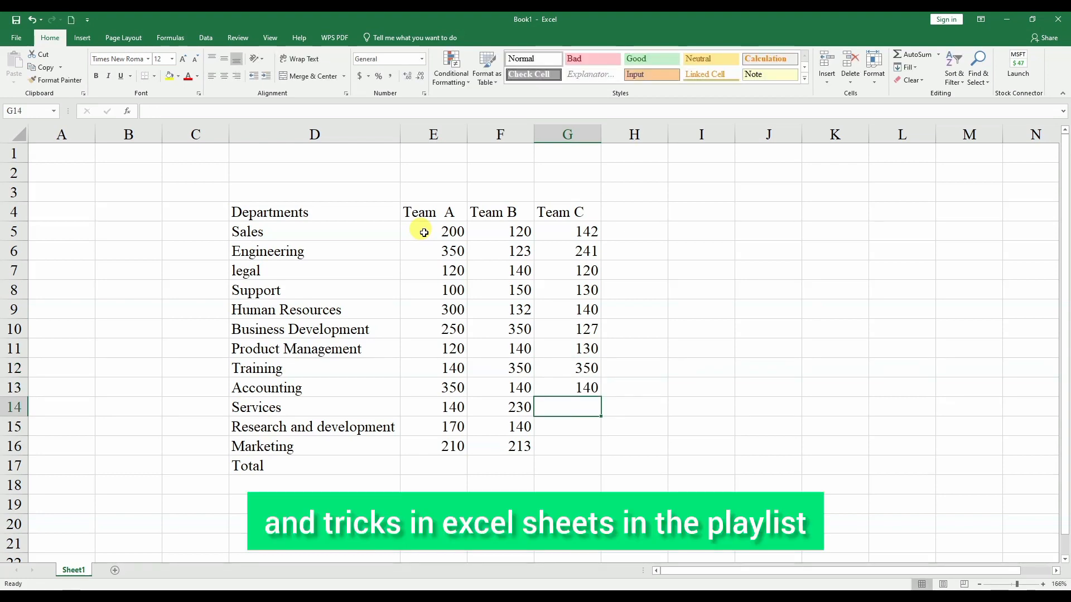
pyautogui.write('123')
pyautogui.press('Return')
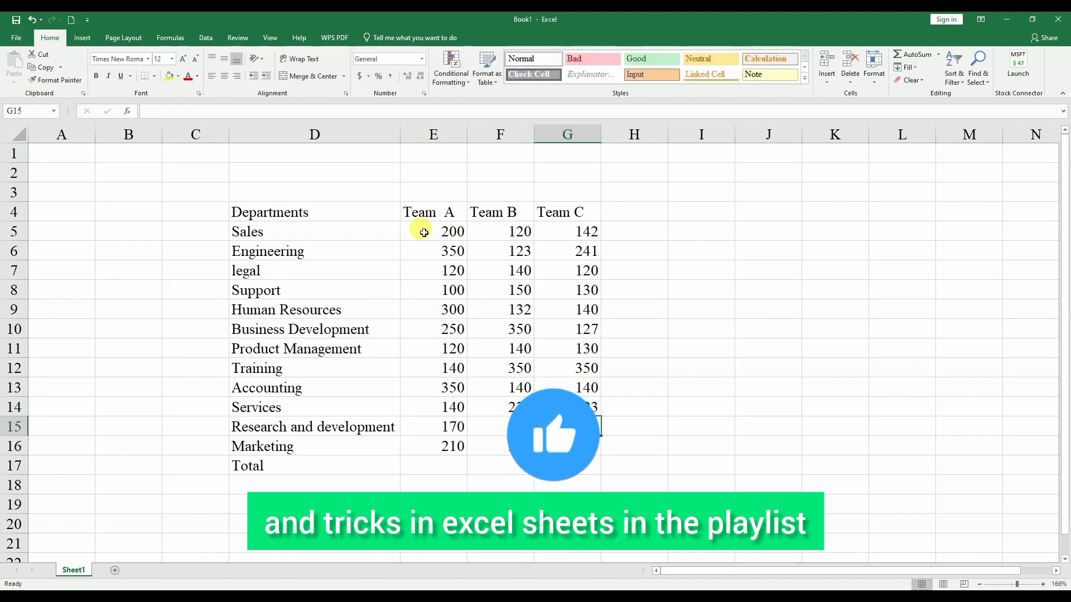
# Step: Complete the Team C column with 140 for Research and development and 350 for Marketing
pyautogui.write('140')
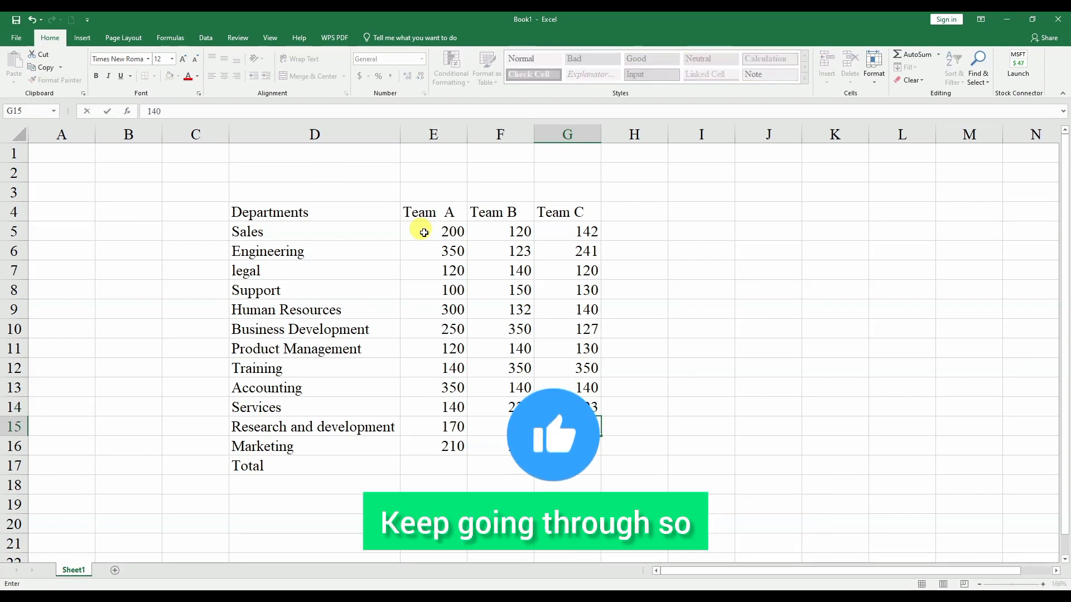
pyautogui.press('Return')
pyautogui.write('3')
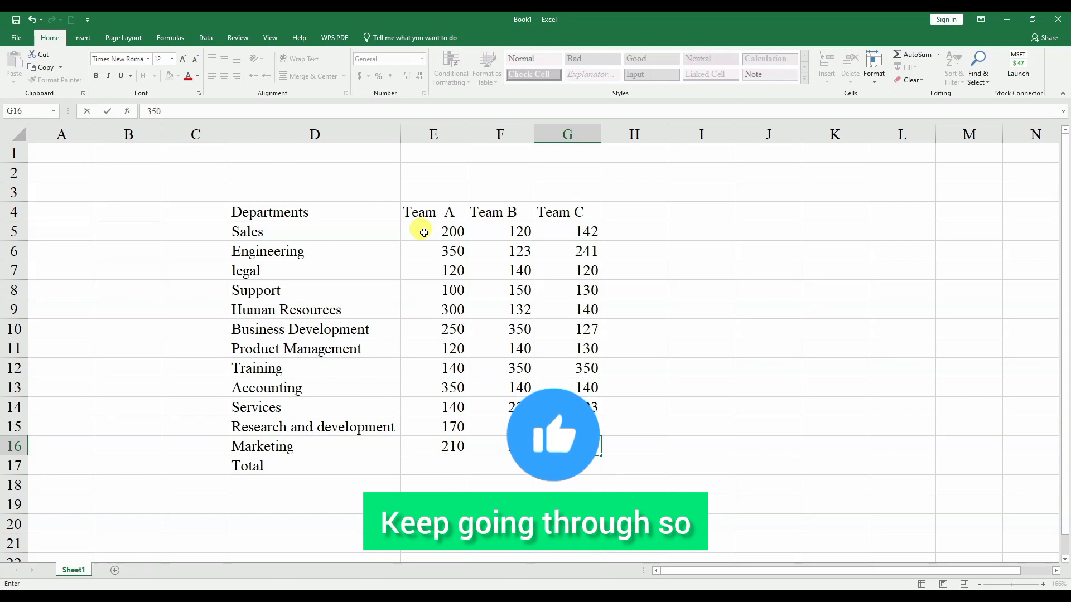
pyautogui.write('50')
pyautogui.press('Tab')
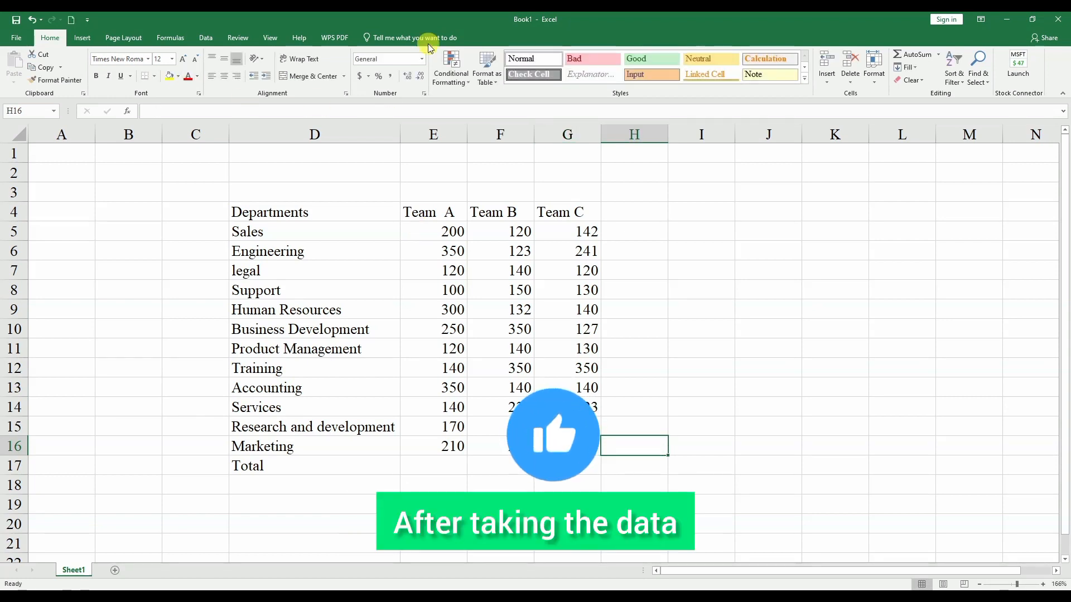
# Step: Try converting D4:G17 into a table with the headers option unchecked, and undo the conversion
pyautogui.click(413, 302)
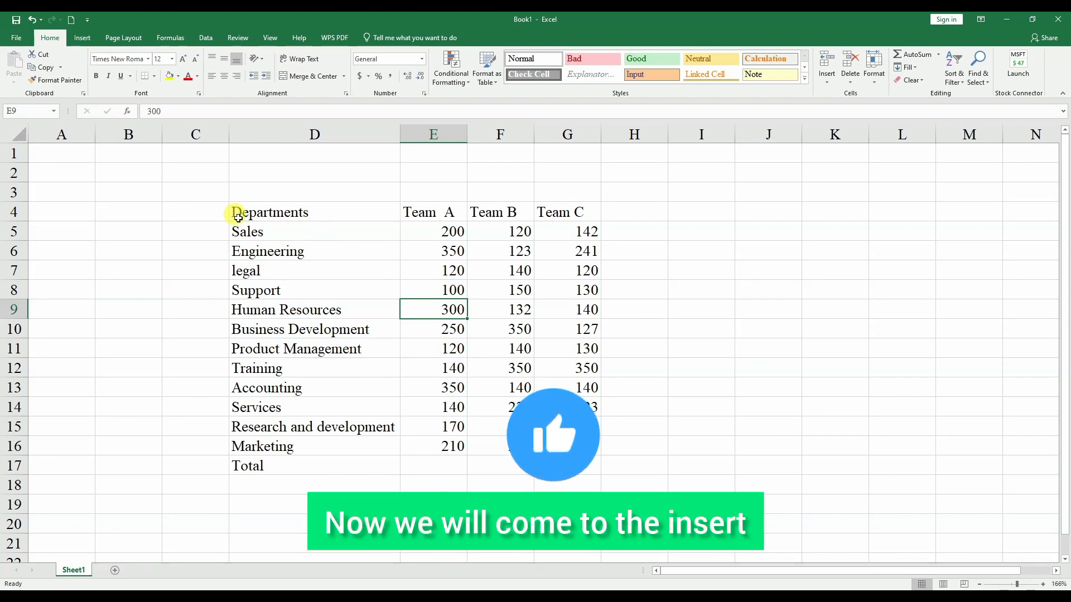
pyautogui.moveTo(234, 211); pyautogui.dragTo(576, 466)
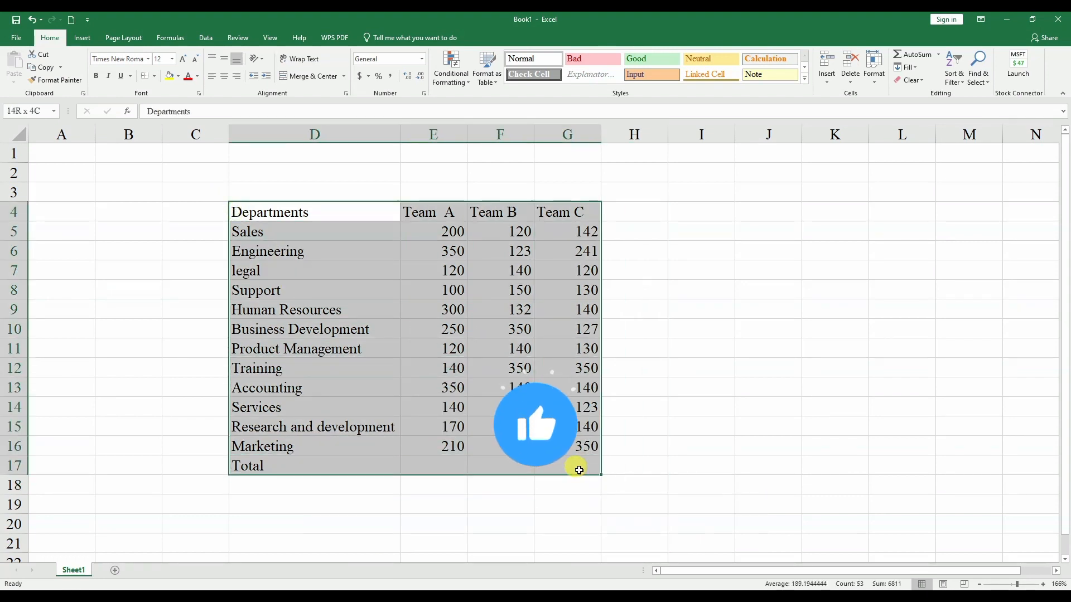
pyautogui.click(84, 39)
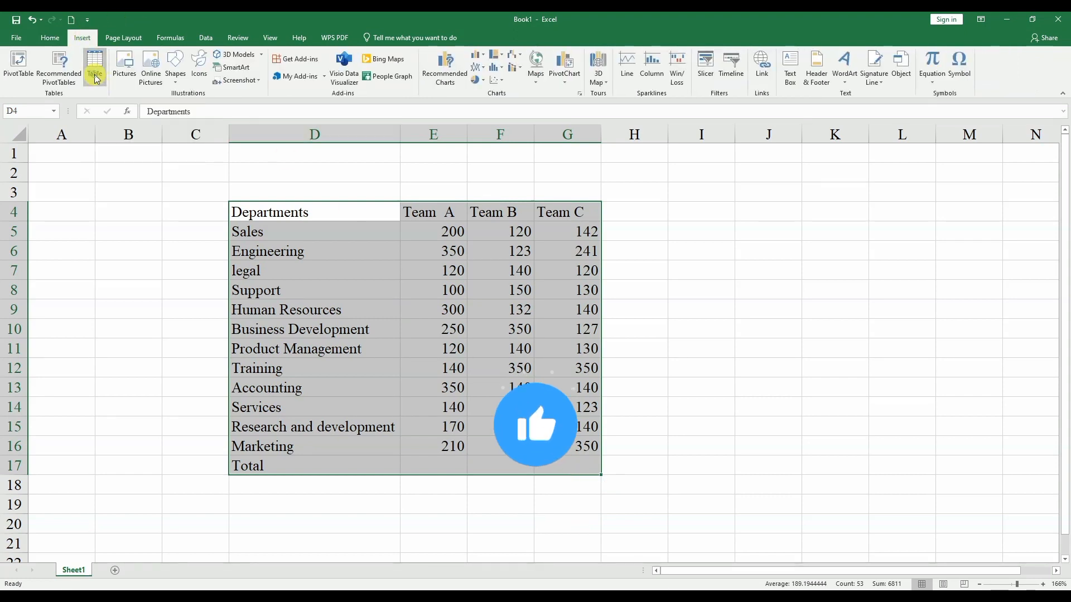
pyautogui.click(95, 75)
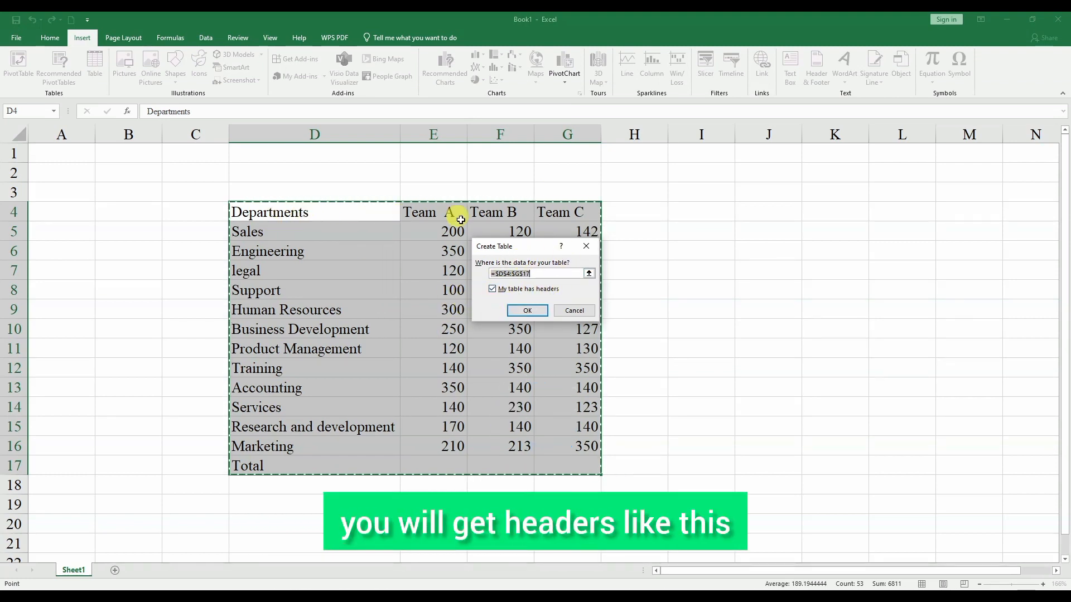
pyautogui.click(492, 290)
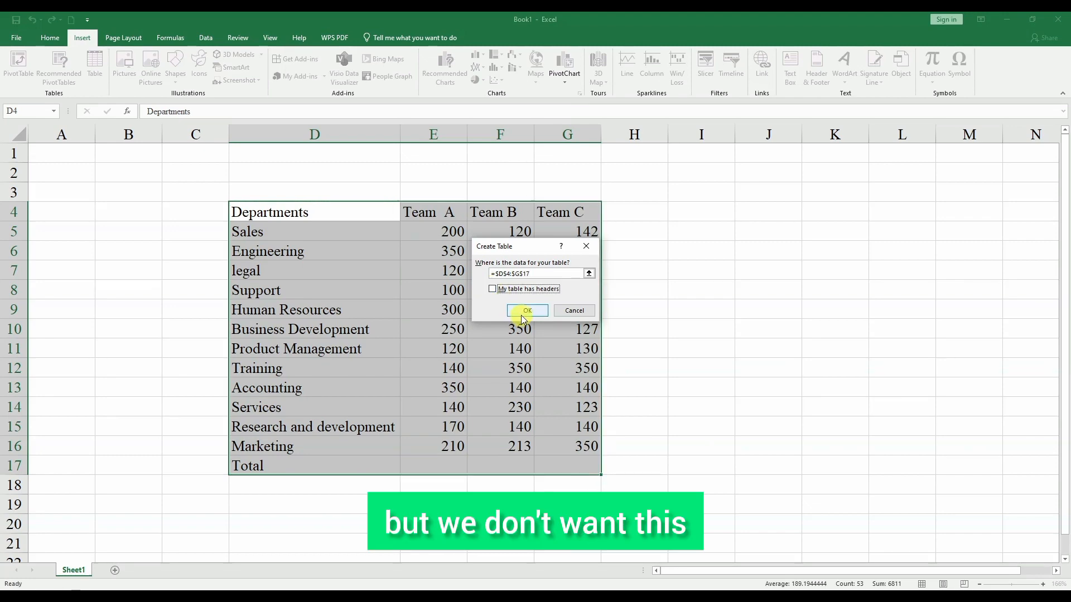
pyautogui.click(523, 311)
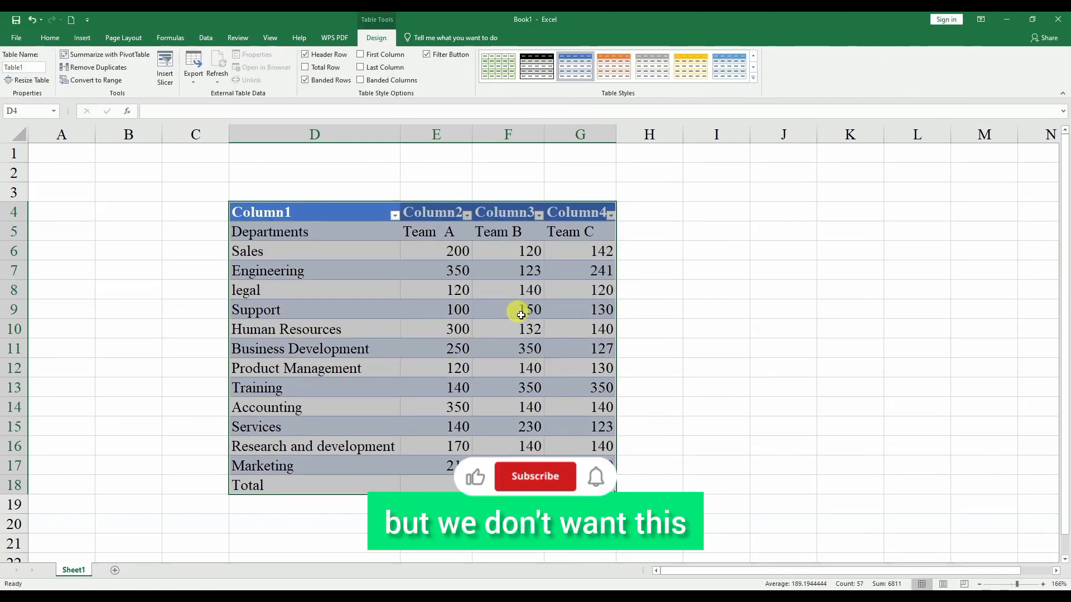
pyautogui.hotkey('ctrl', 'z')
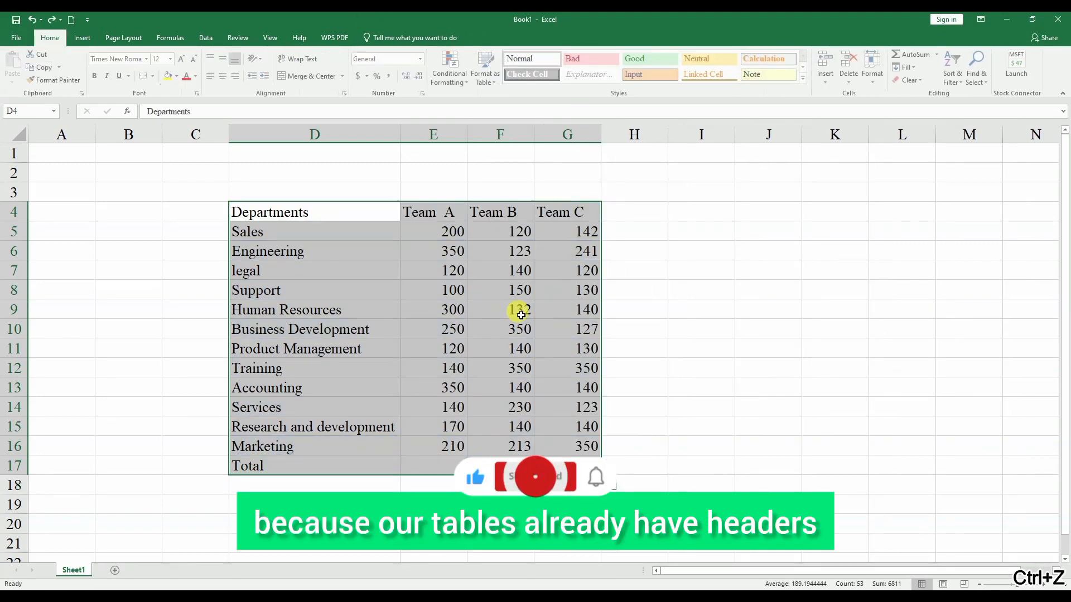
# Step: Convert D4:G17 into a table with its first row as headers
pyautogui.click(84, 37)
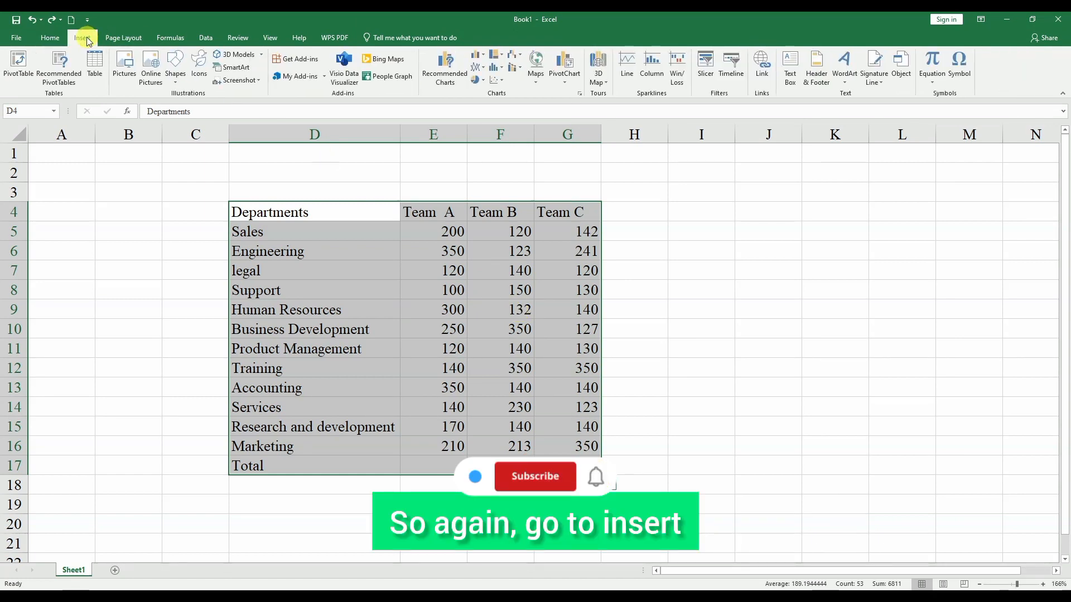
pyautogui.click(104, 86)
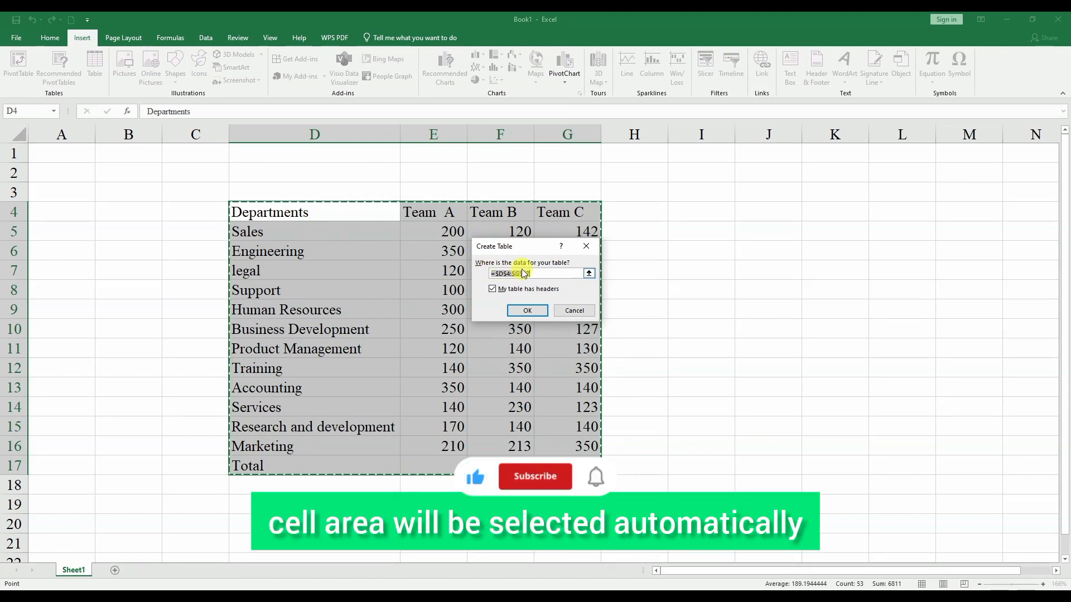
pyautogui.click(711, 308)
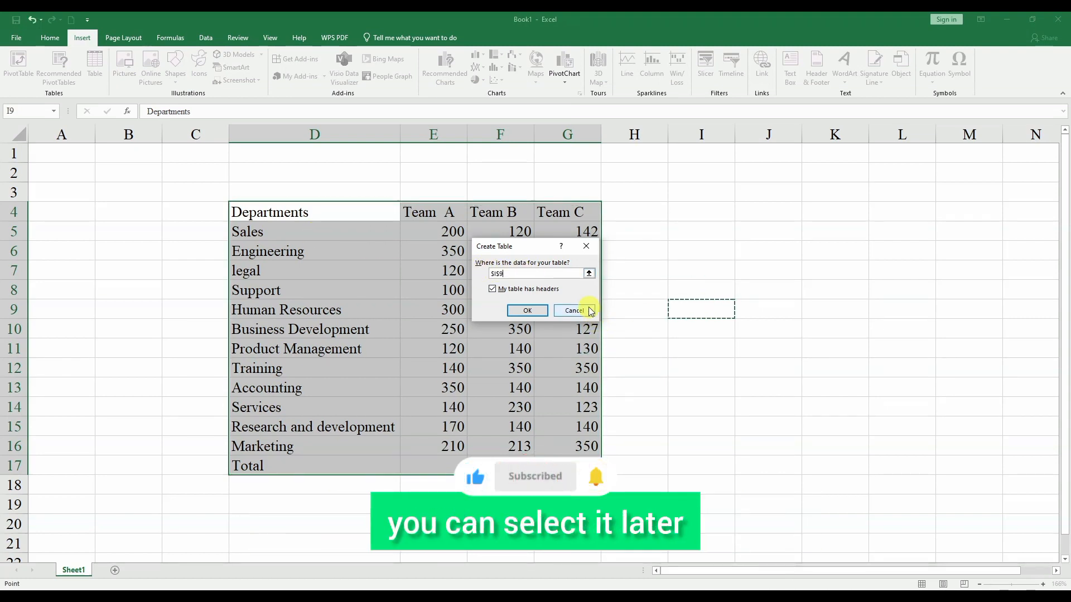
pyautogui.moveTo(234, 212); pyautogui.dragTo(559, 455)
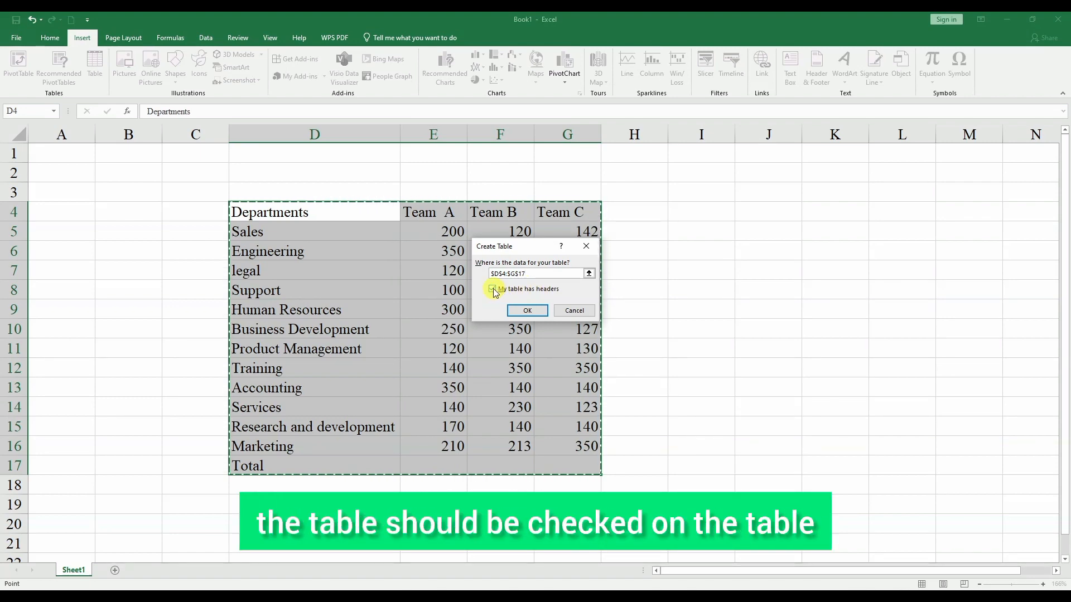
pyautogui.click(529, 310)
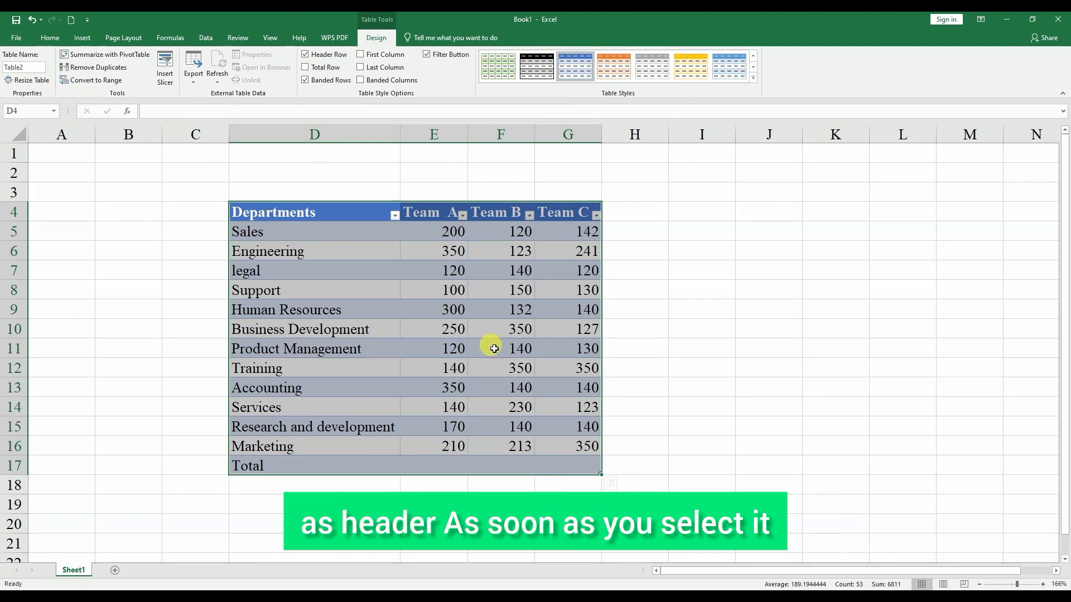
# Step: Try out the table's total row, look at the summary functions offered for Team C, and undo the total row
pyautogui.click(305, 68)
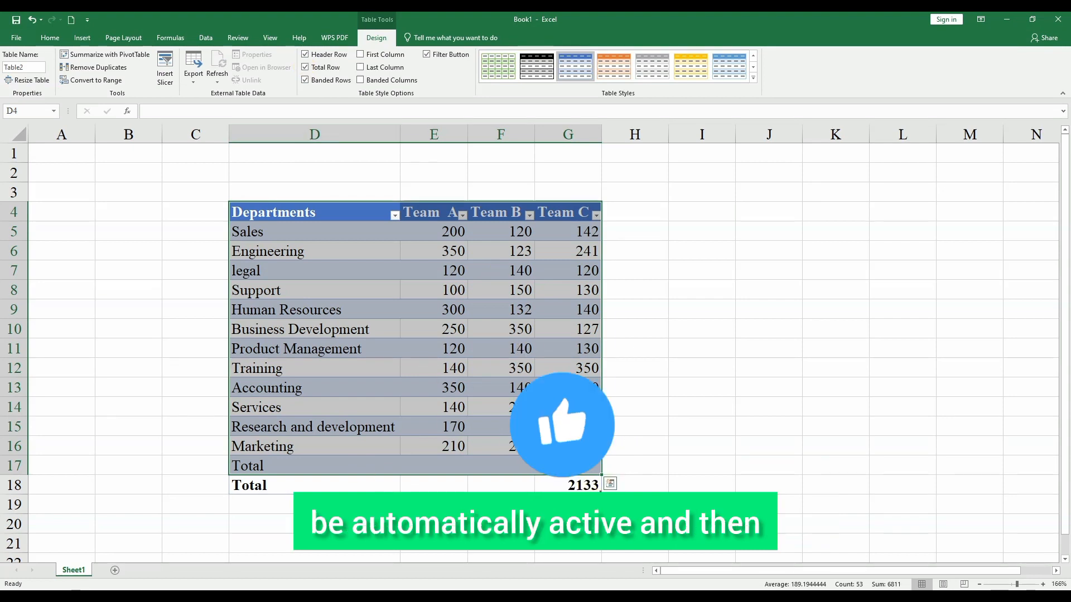
pyautogui.click(608, 498)
pyautogui.click(597, 488)
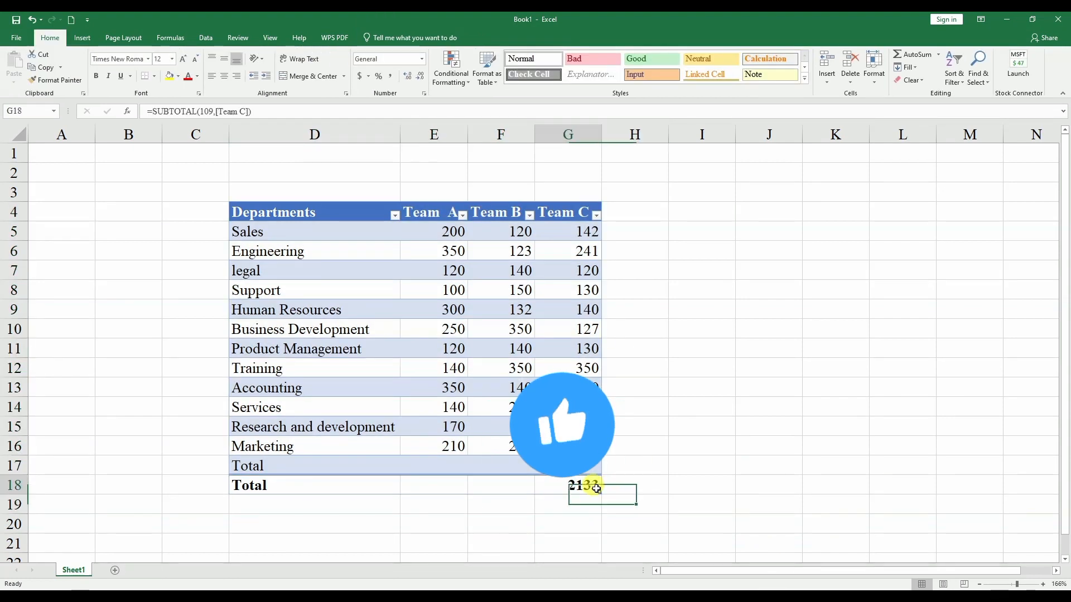
pyautogui.click(607, 489)
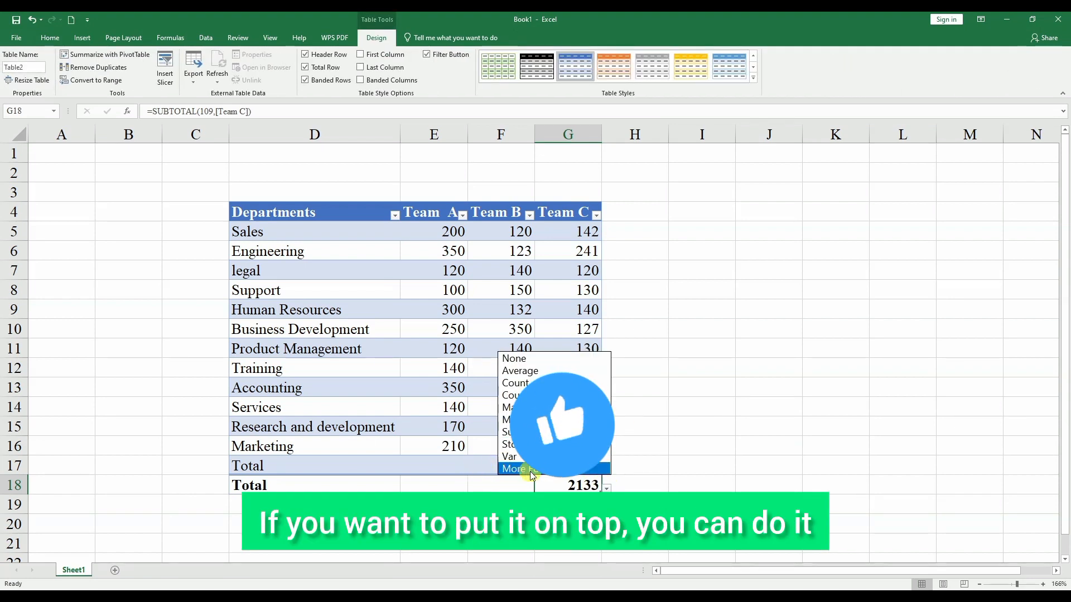
pyautogui.press('Escape')
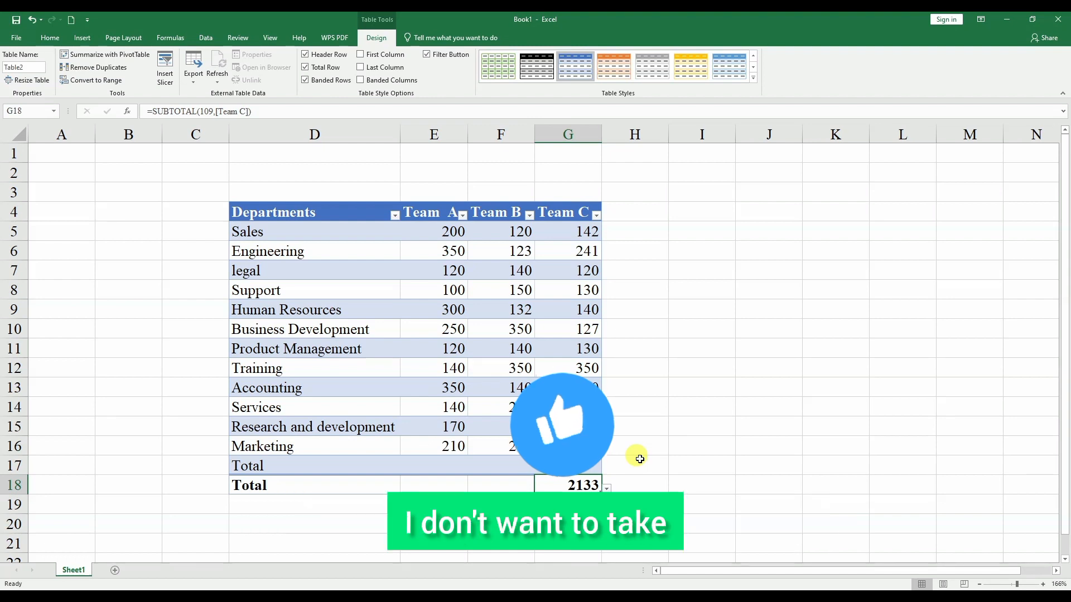
pyautogui.hotkey('ctrl', 'z')
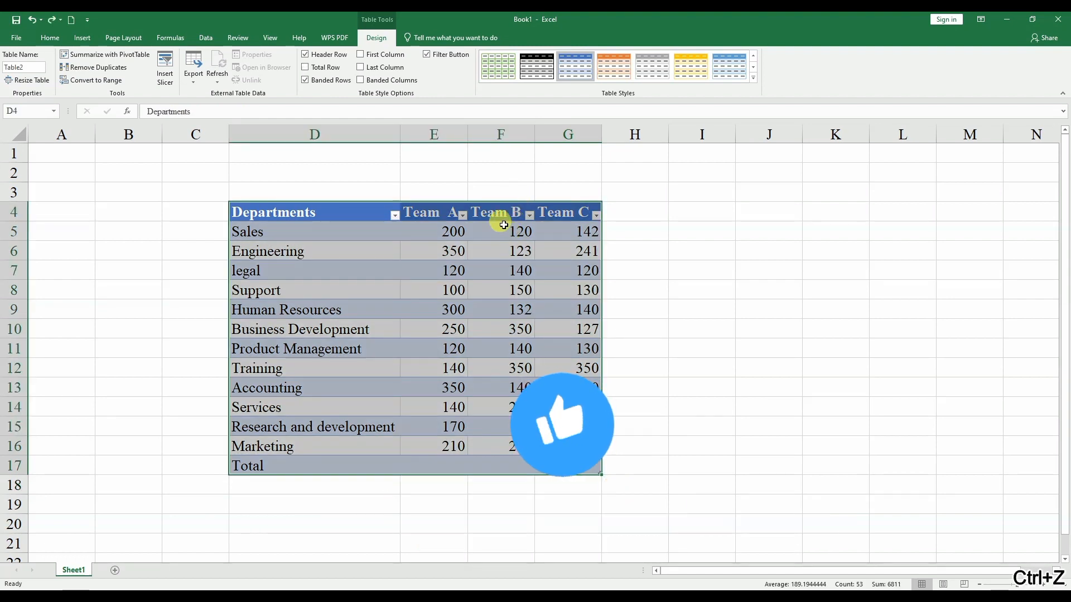
# Step: Try the total row again with D4:G16 selected, and undo both it and the table conversion
pyautogui.click(488, 424)
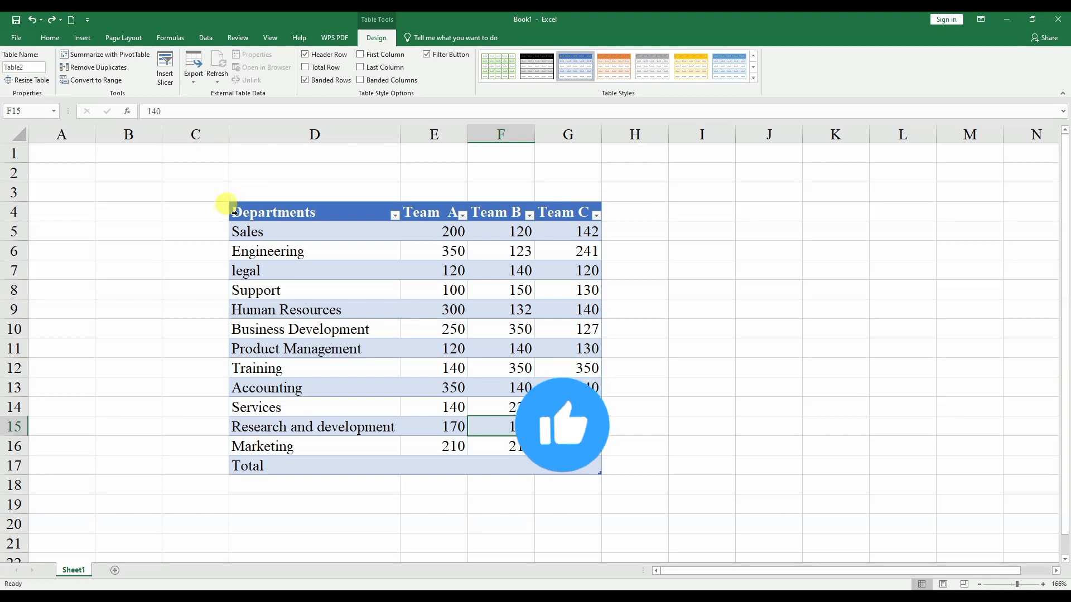
pyautogui.click(142, 168)
pyautogui.moveTo(237, 211); pyautogui.dragTo(449, 443)
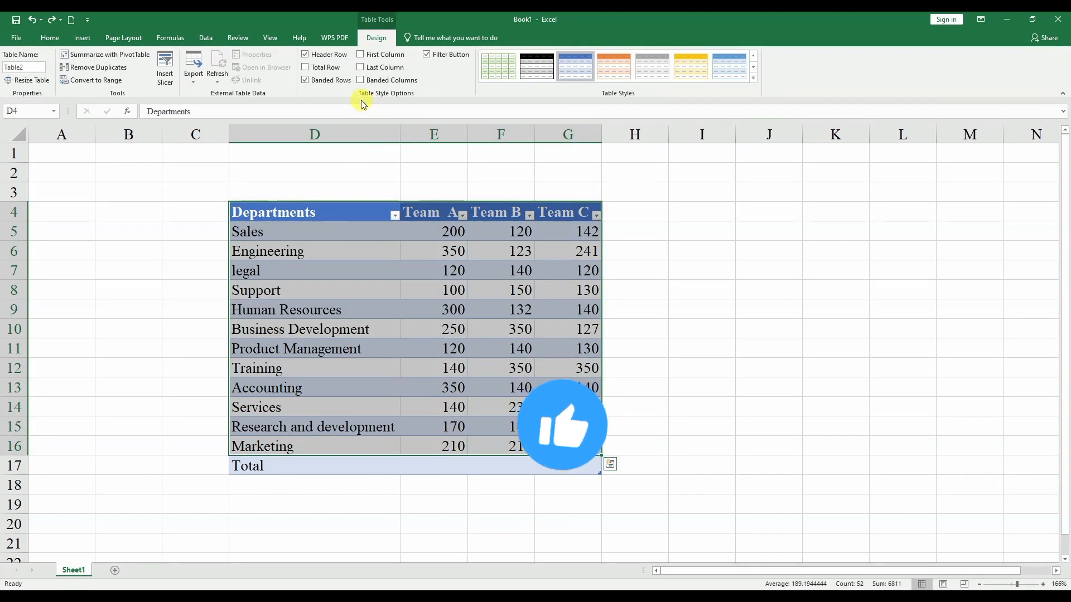
pyautogui.click(305, 67)
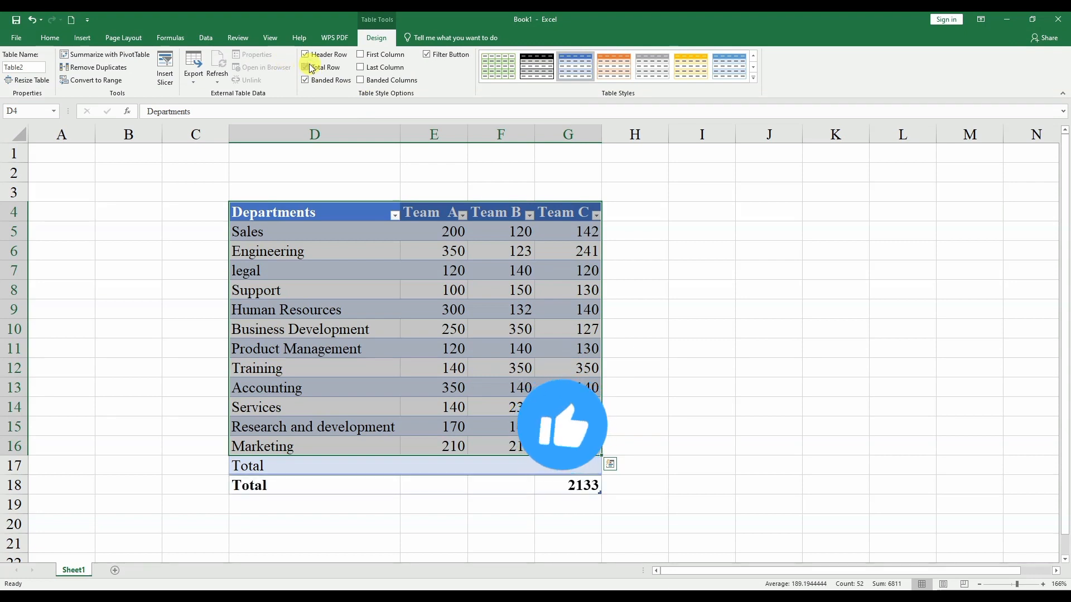
pyautogui.click(568, 466)
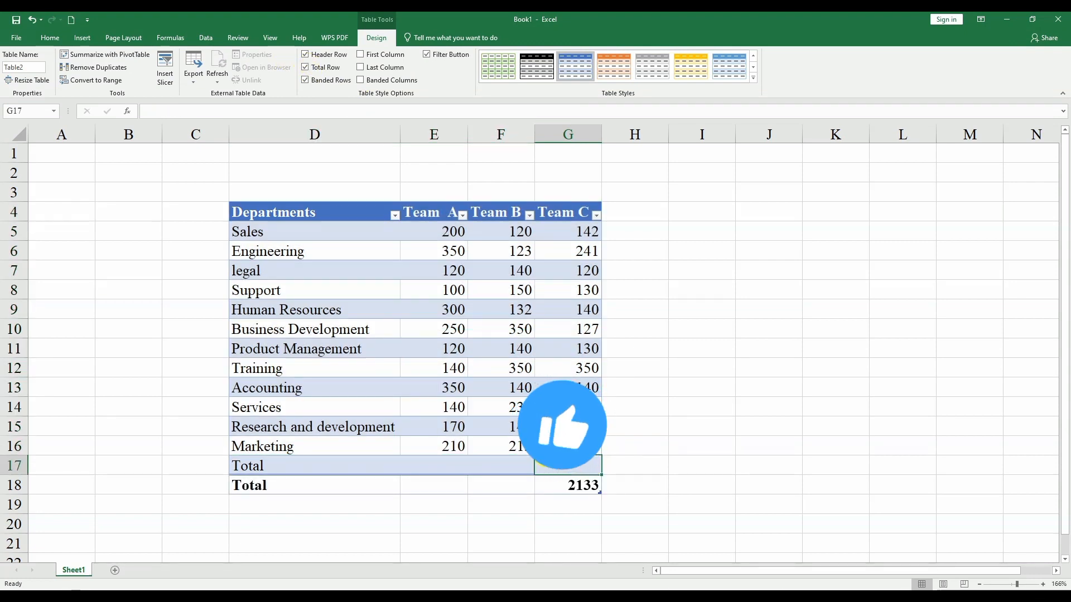
pyautogui.hotkey('ctrl', 'z')
pyautogui.hotkey('ctrl', 'z')
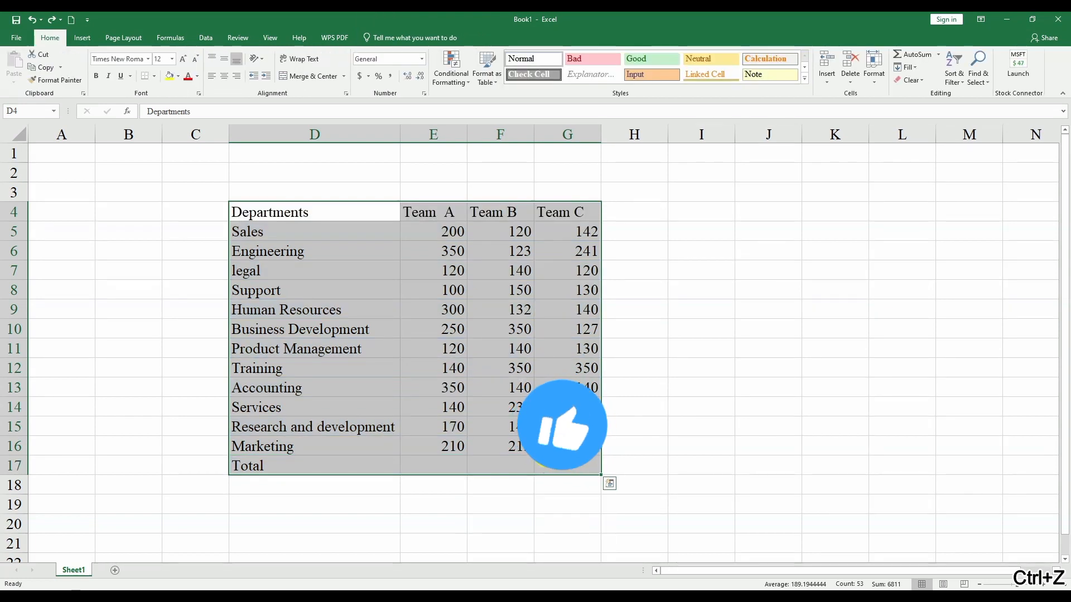
# Step: Delete the entire manually entered Total row below Marketing
pyautogui.click(354, 502)
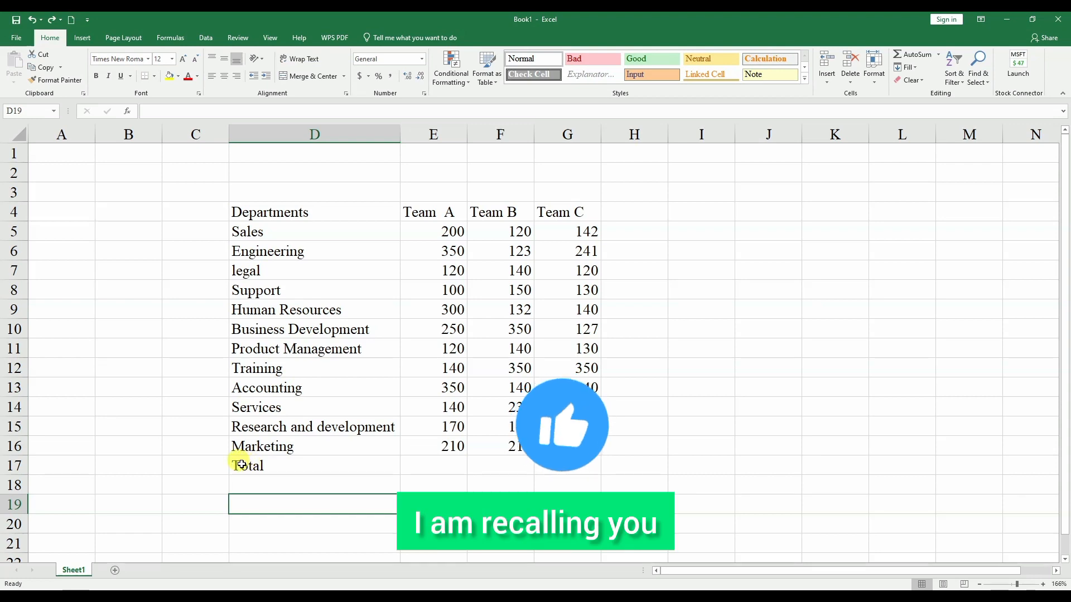
pyautogui.moveTo(257, 469); pyautogui.dragTo(612, 476)
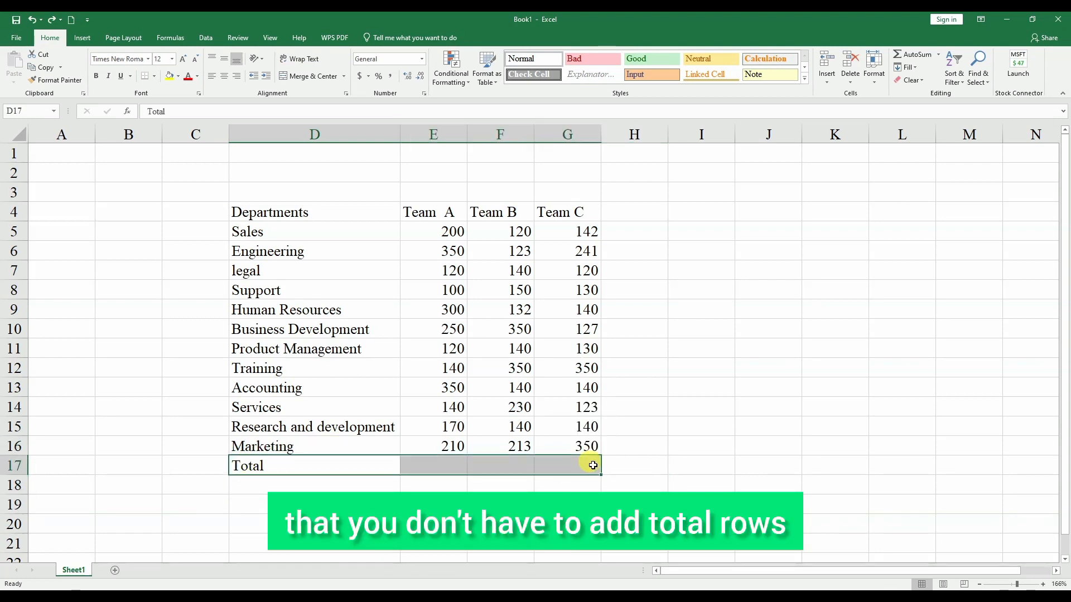
pyautogui.rightClick(593, 465)
pyautogui.click(626, 333)
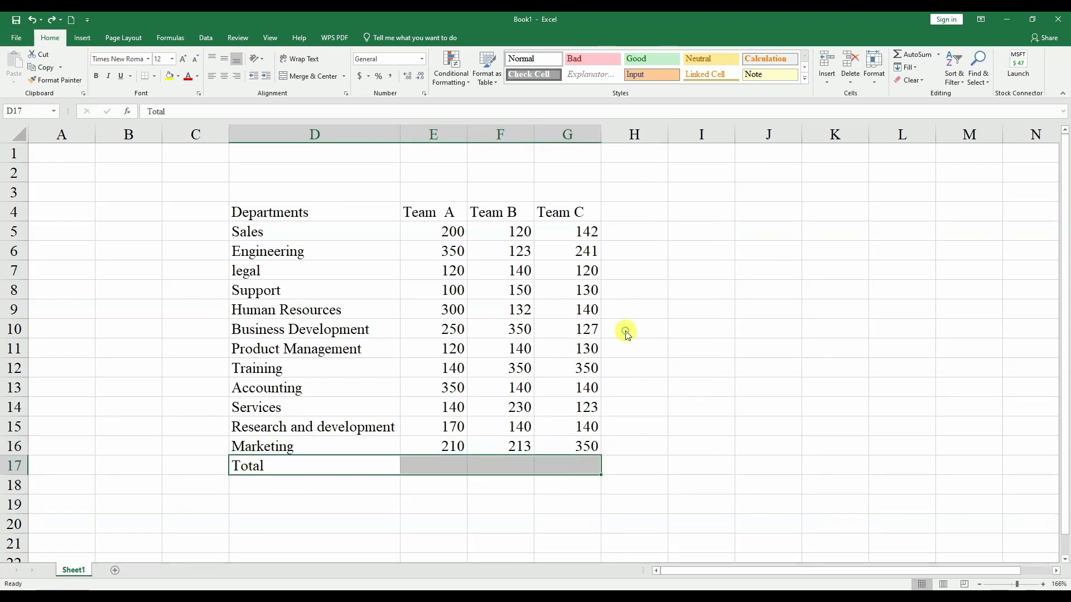
pyautogui.click(611, 331)
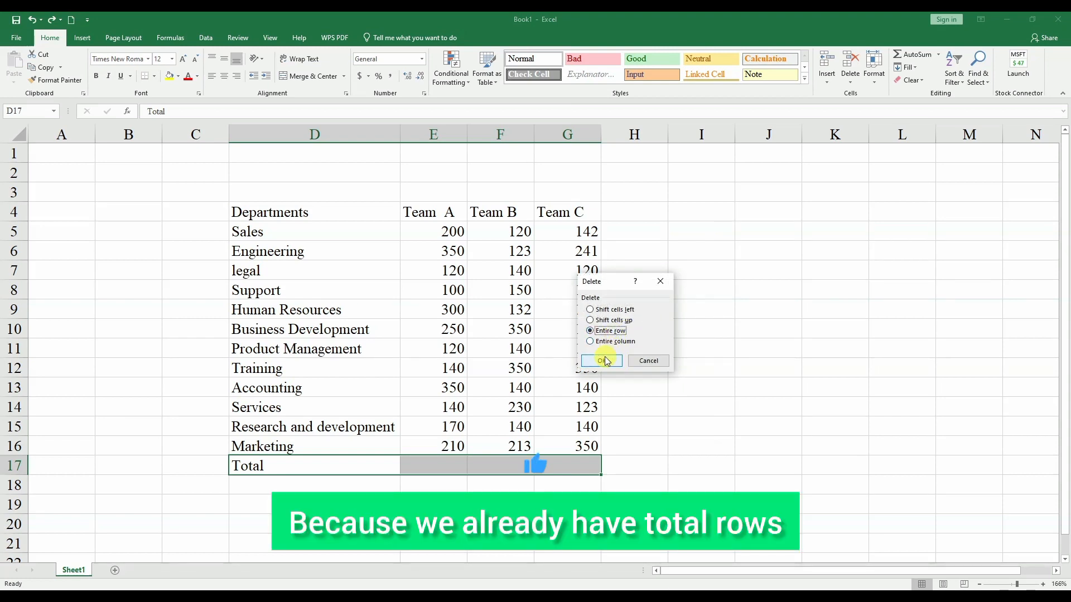
pyautogui.click(601, 361)
# Step: Convert D4:G16 into a table with its first row as headers
pyautogui.moveTo(237, 211); pyautogui.dragTo(534, 453)
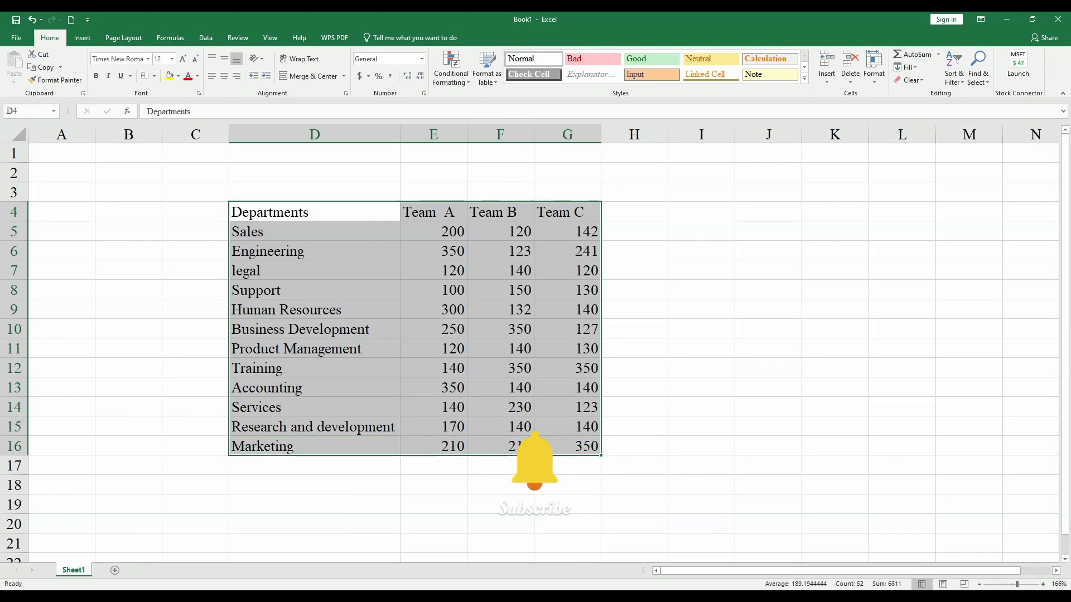
pyautogui.click(92, 36)
pyautogui.click(95, 73)
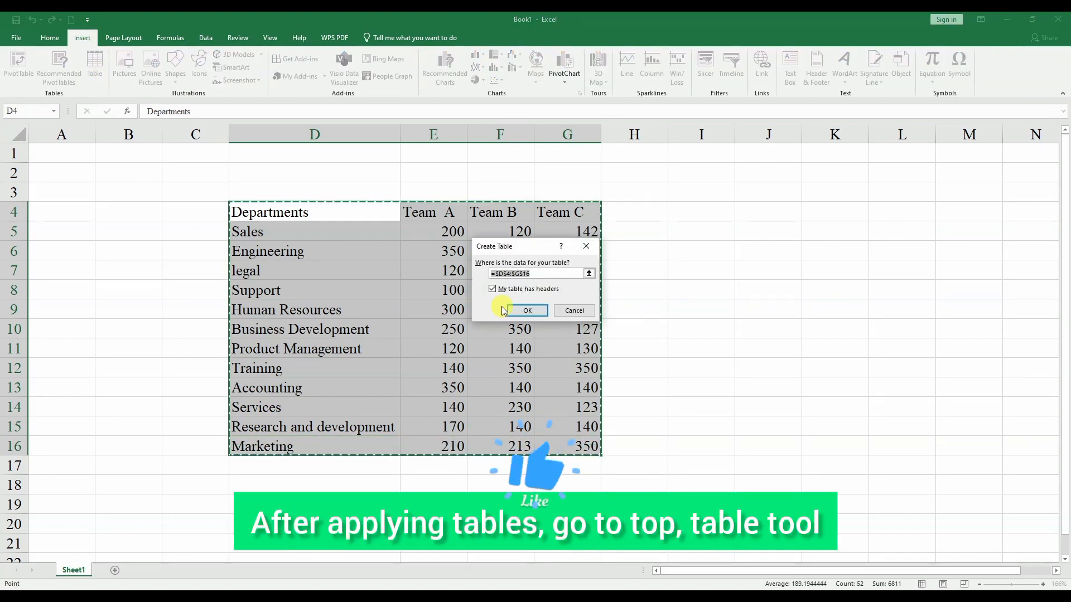
pyautogui.click(534, 306)
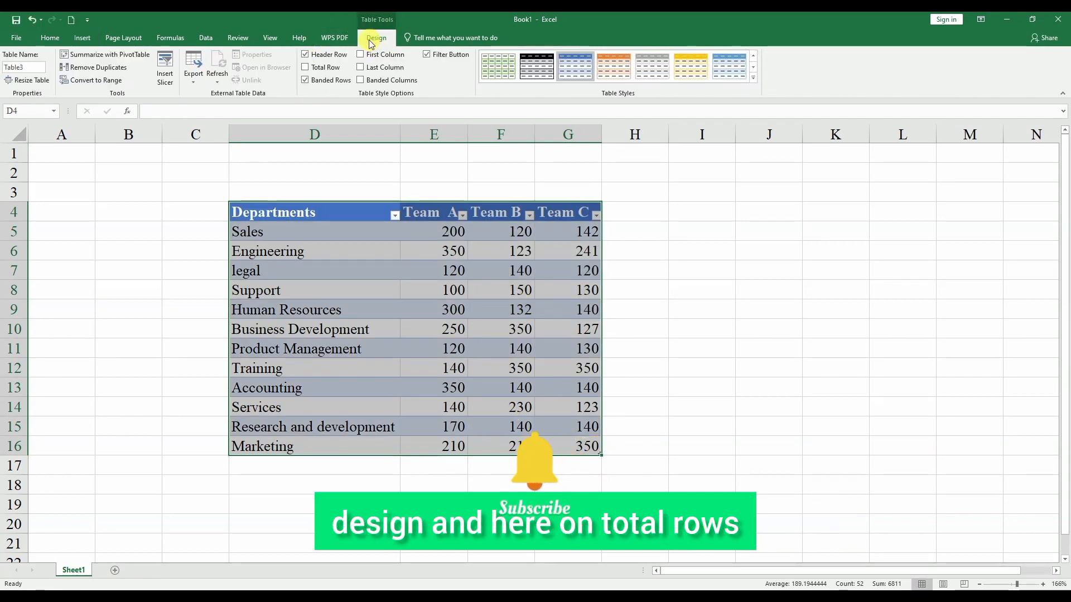
# Step: Turn on the table's total row and set the Team B summary function to Count Numbers
pyautogui.click(302, 67)
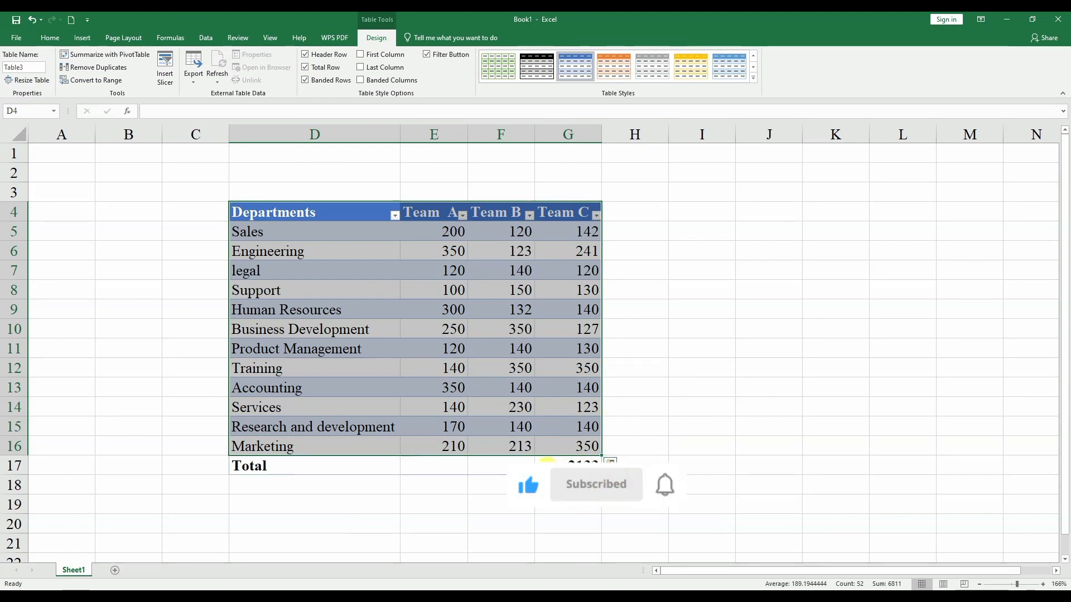
pyautogui.click(525, 463)
pyautogui.click(540, 469)
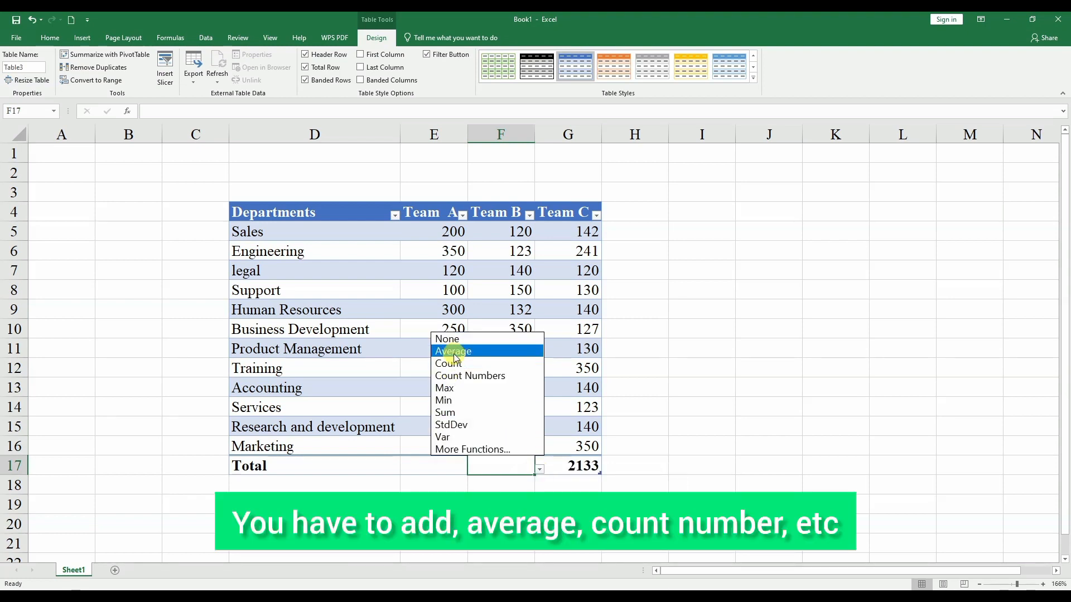
pyautogui.click(453, 375)
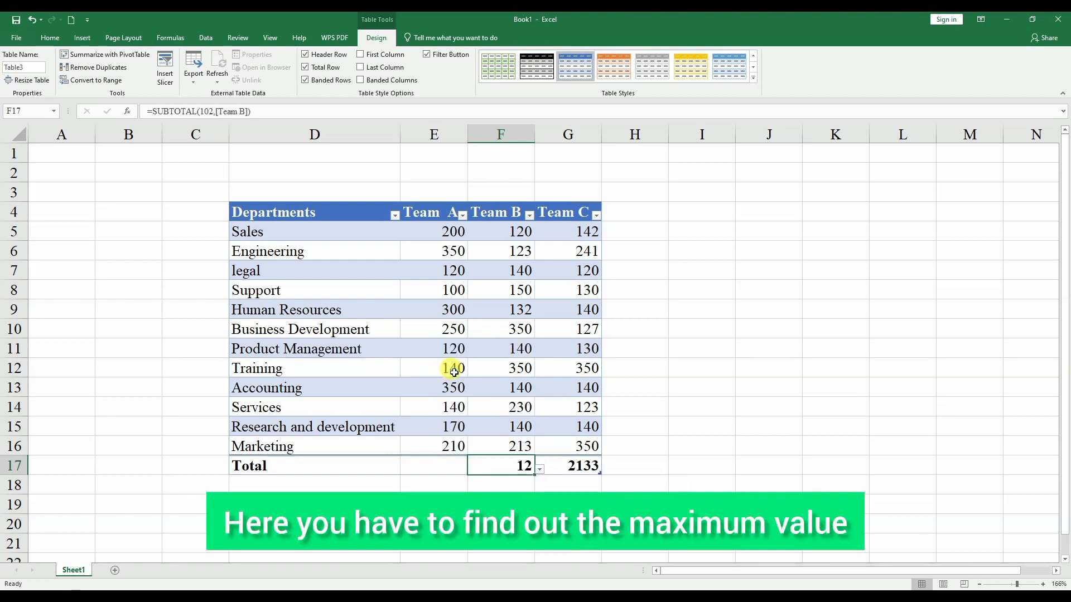
# Step: Set the total row's summary function to Max for Team A and to Average for Team C
pyautogui.click(430, 468)
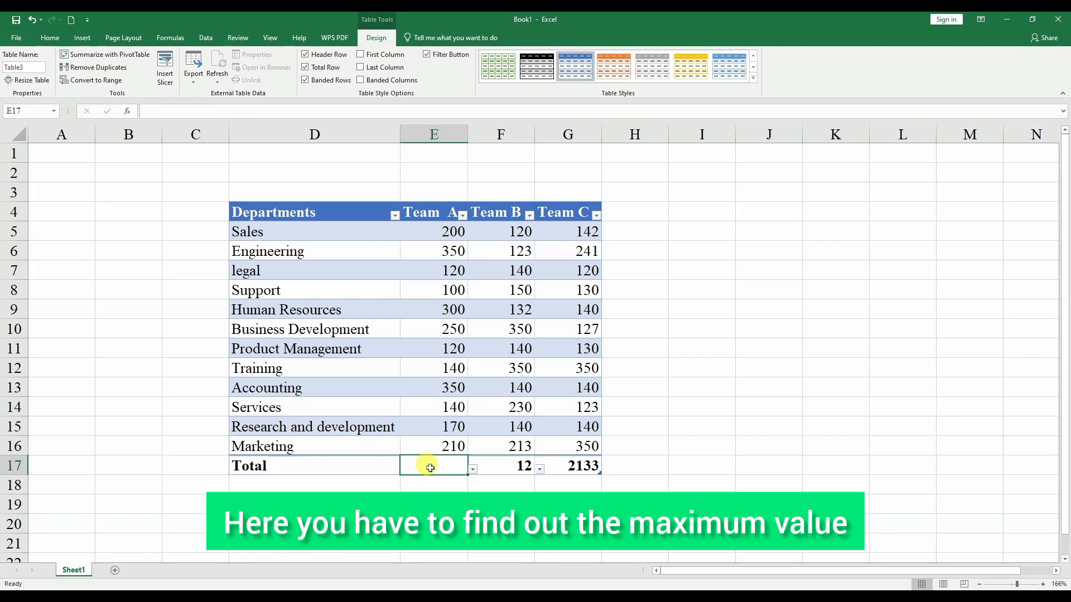
pyautogui.click(474, 470)
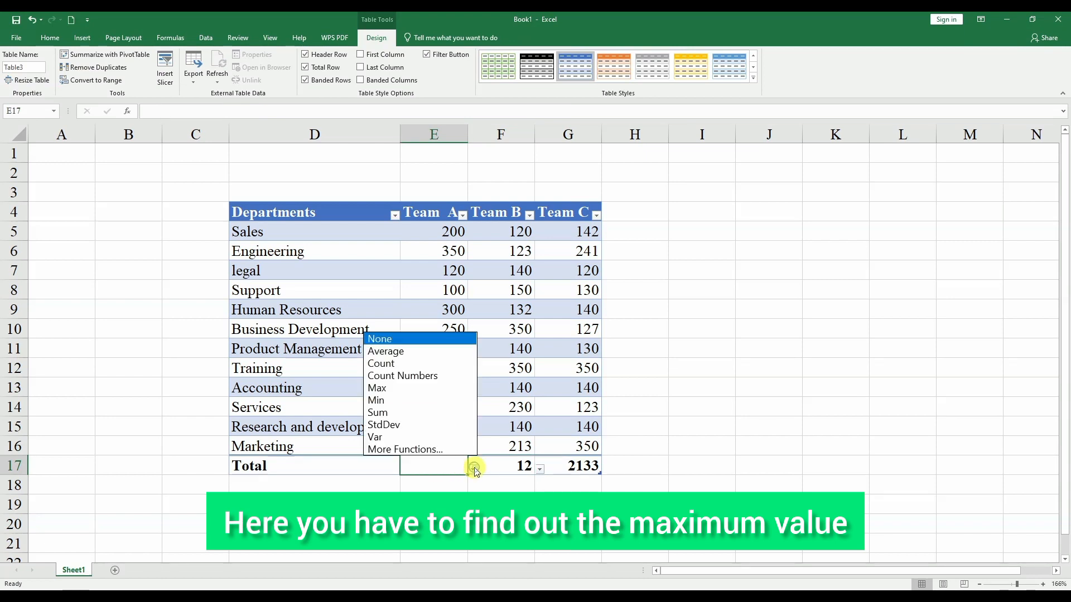
pyautogui.click(428, 387)
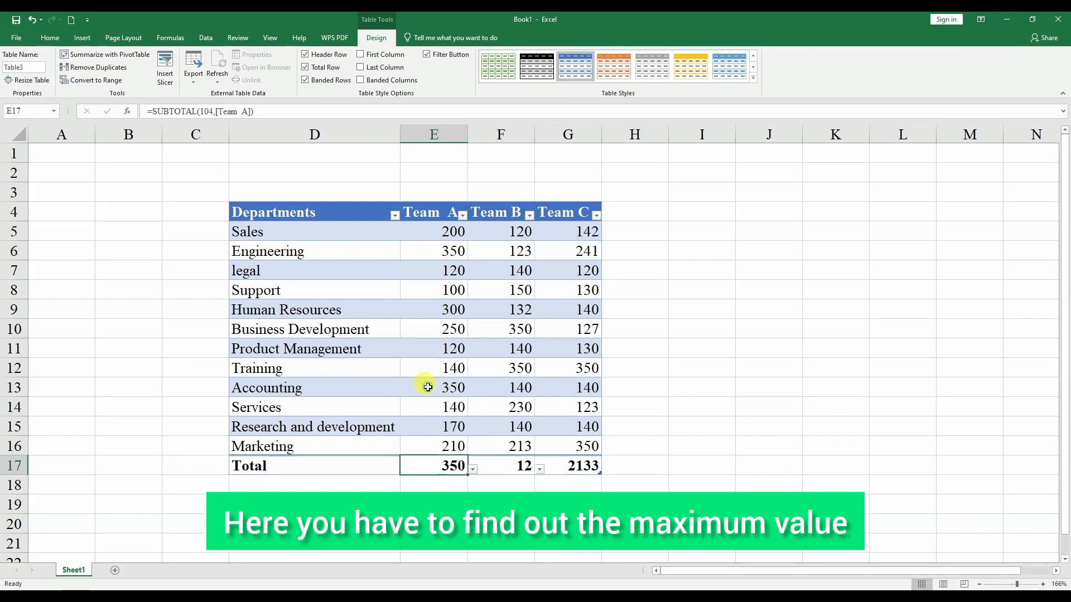
pyautogui.click(600, 470)
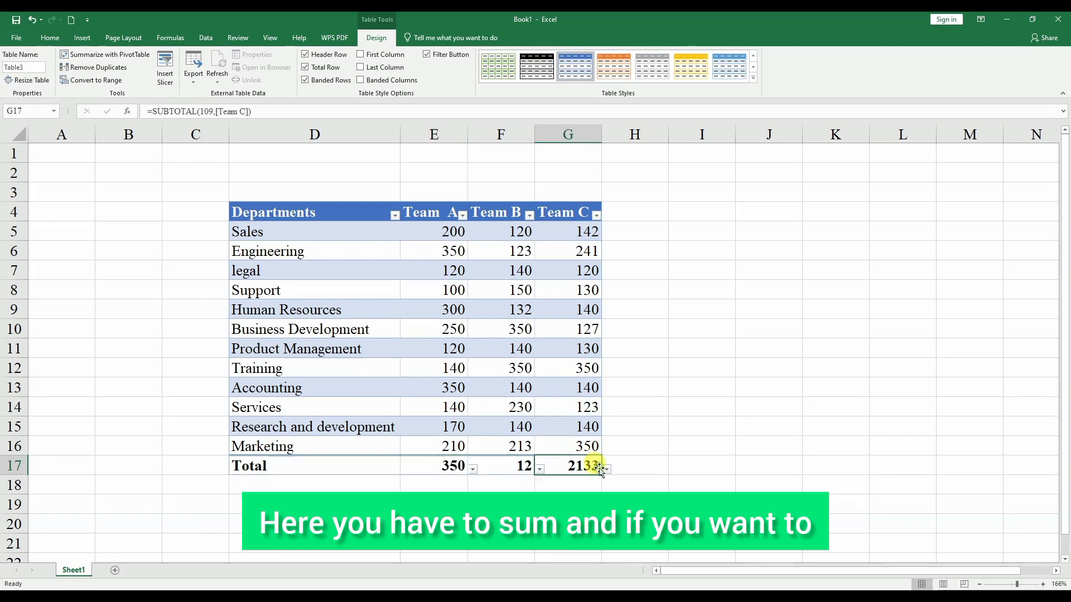
pyautogui.click(607, 468)
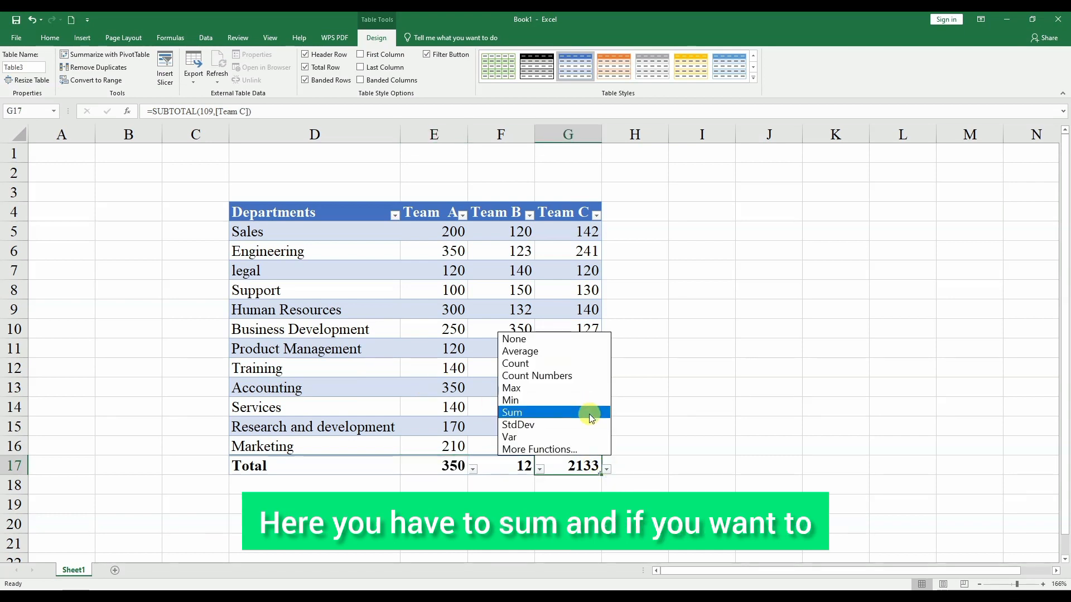
pyautogui.click(568, 351)
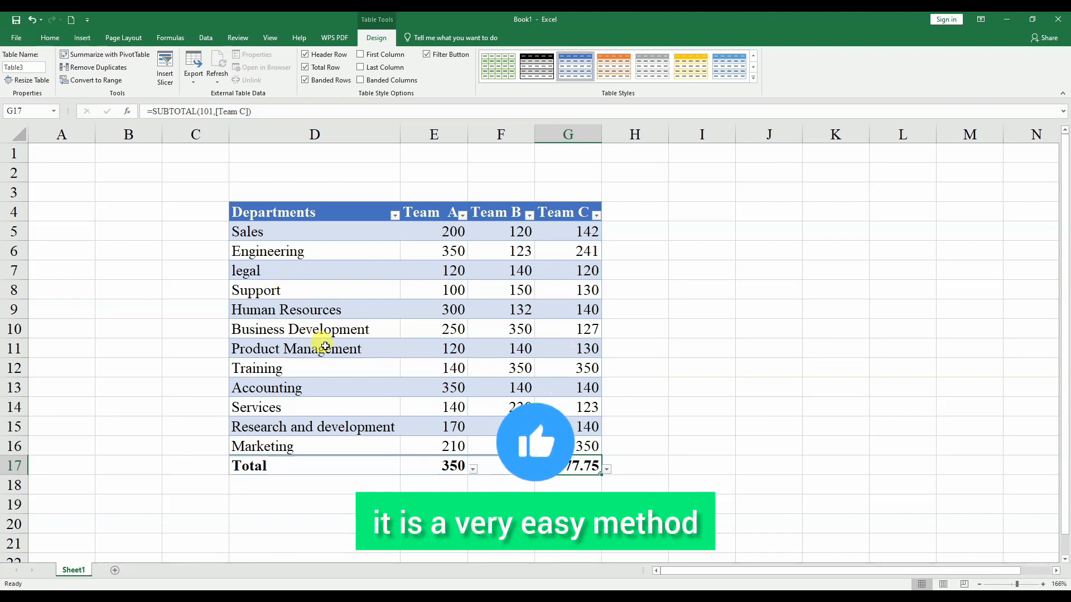
pyautogui.click(472, 471)
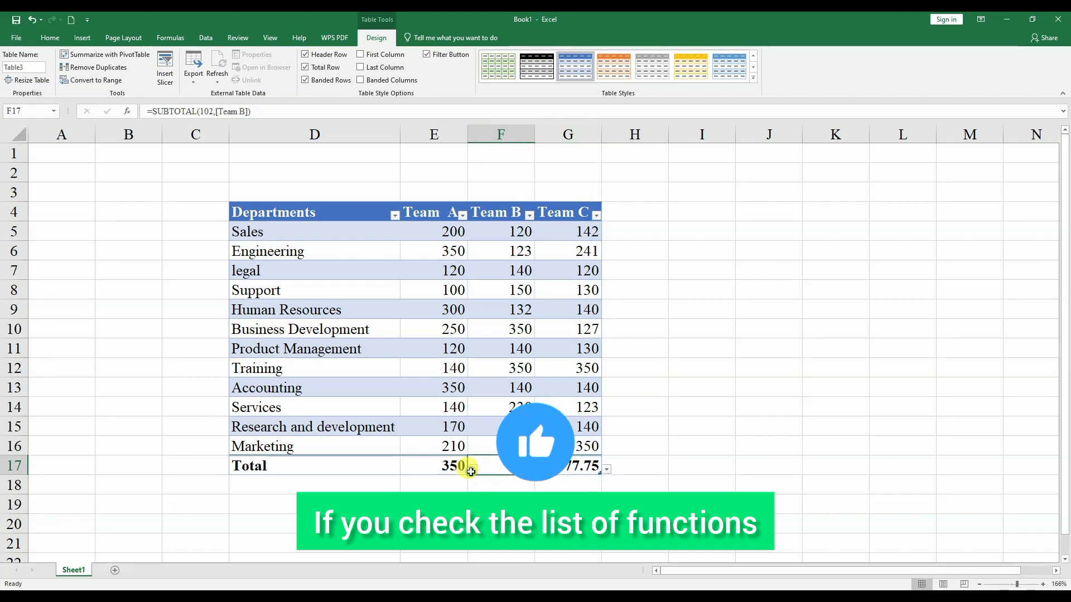
pyautogui.hotkey('ctrl', 'a')
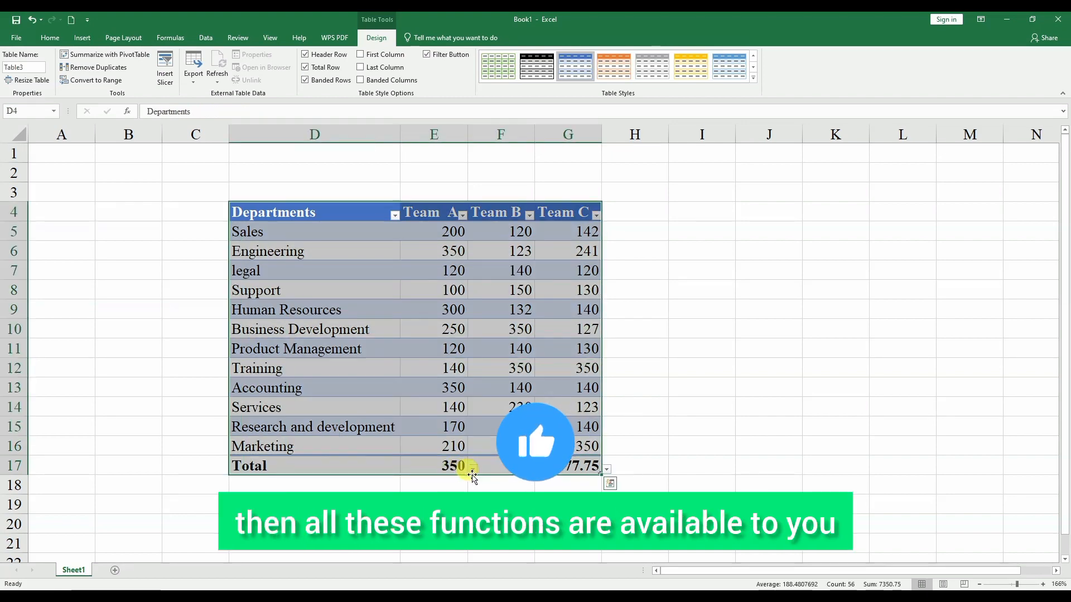
pyautogui.click(485, 504)
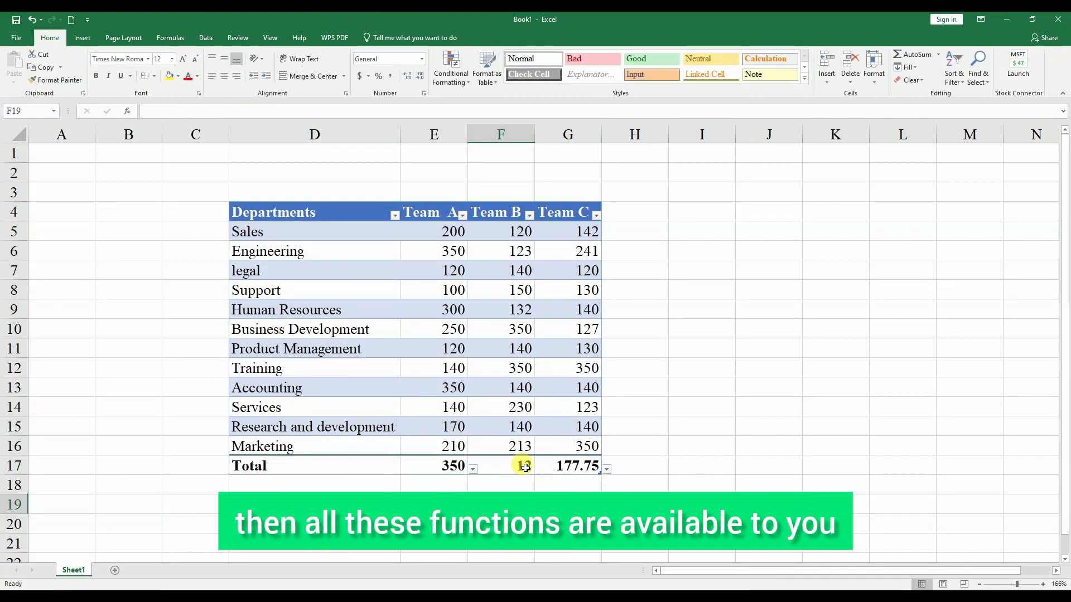
# Step: View the summary functions offered for the Team B total, including More Functions, and close the function dialog without choosing one
pyautogui.click(525, 468)
pyautogui.click(540, 469)
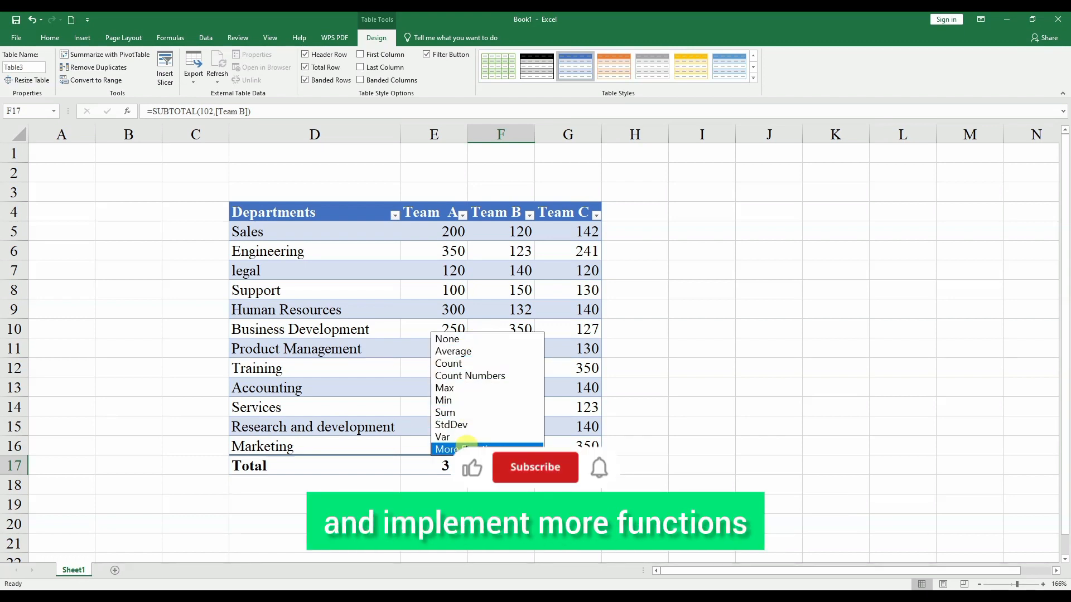
pyautogui.click(469, 449)
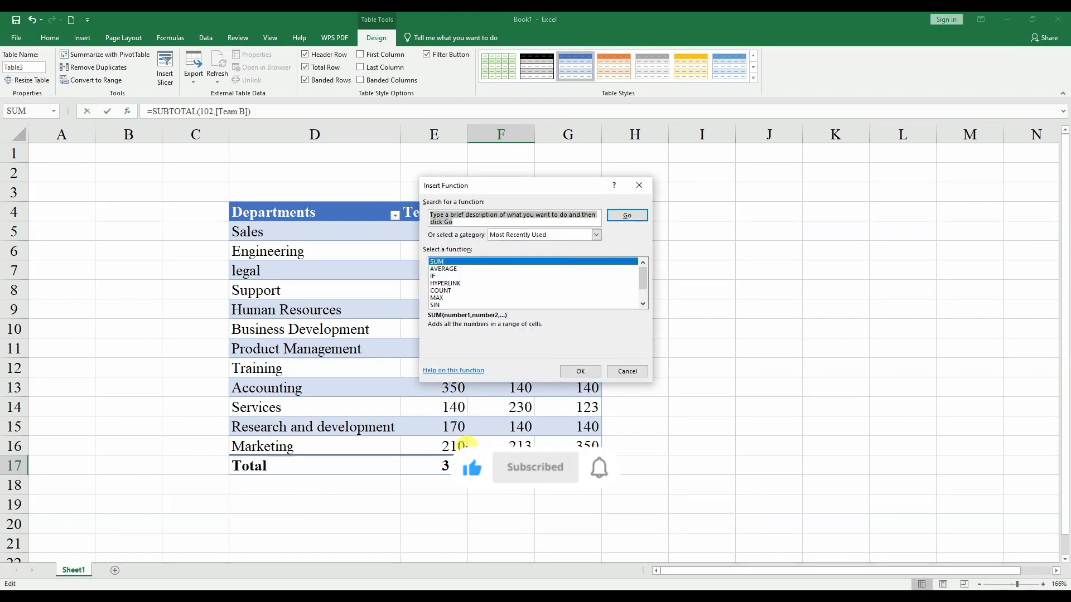
pyautogui.click(627, 370)
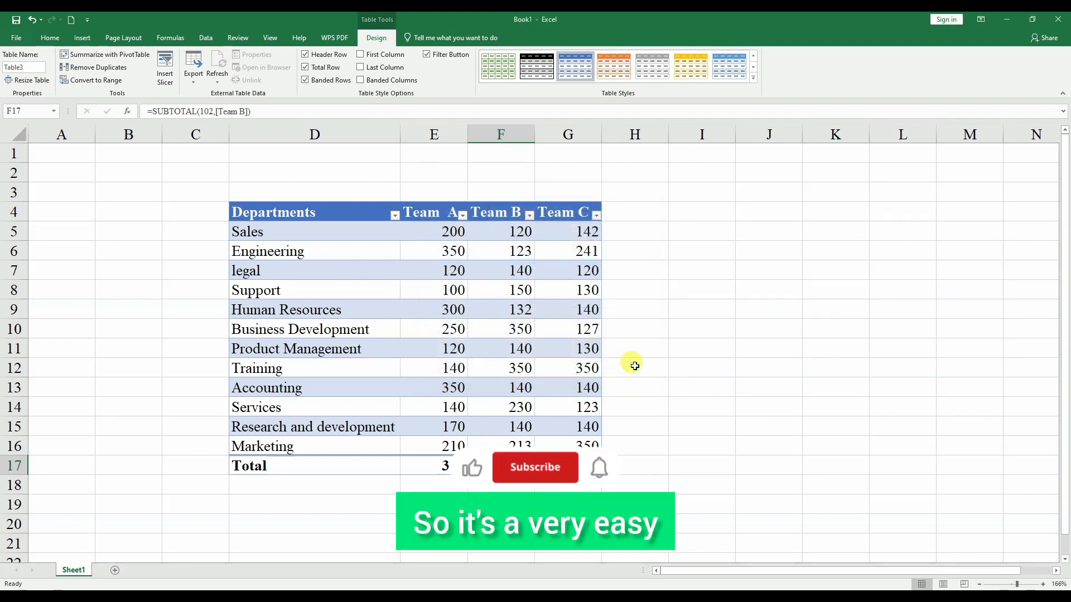